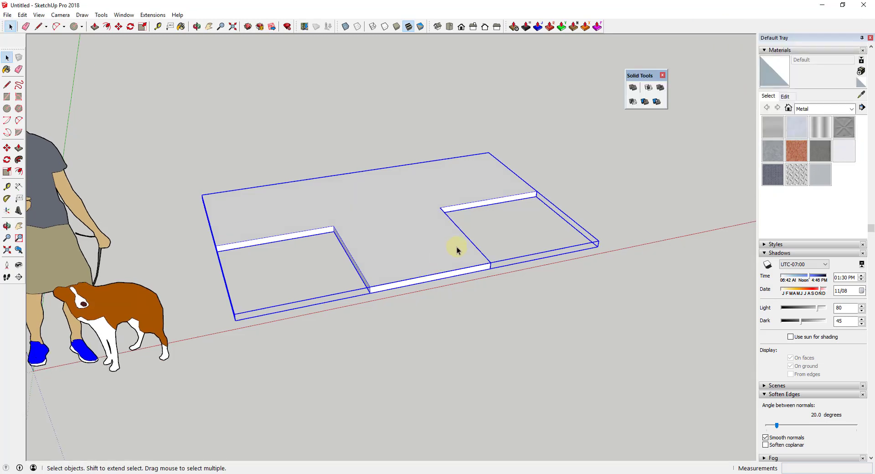
Step: Open the slab group and draw a trial circle on its top
{"action": "scroll", "coordinate": [457, 250], "scroll_direction": "up", "scroll_amount": 3}
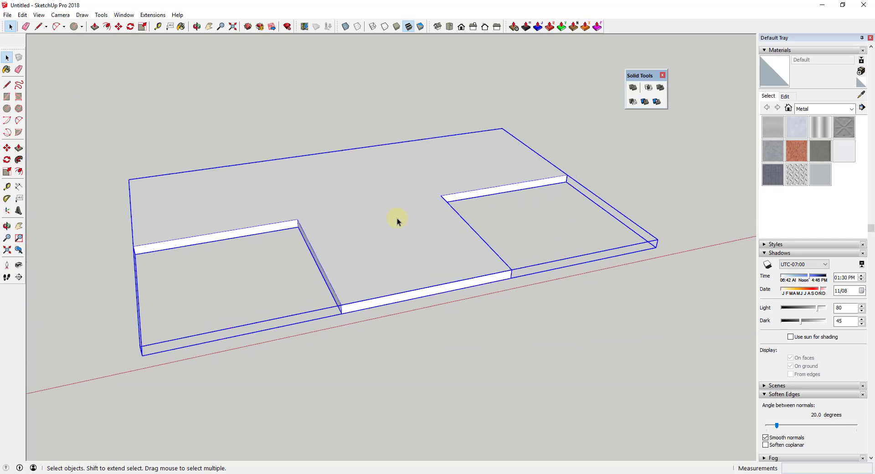
{"action": "scroll", "coordinate": [397, 222], "scroll_direction": "down", "scroll_amount": 3}
{"action": "middle_click_drag", "start_coordinate": [426, 221], "coordinate": [397, 223]}
{"action": "scroll", "coordinate": [394, 223], "scroll_direction": "down", "scroll_amount": 2}
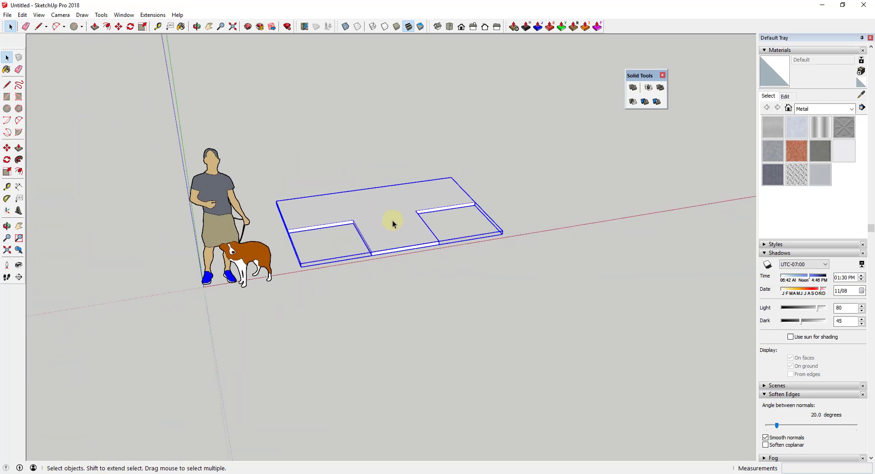
{"action": "scroll", "coordinate": [393, 223], "scroll_direction": "up", "scroll_amount": 4}
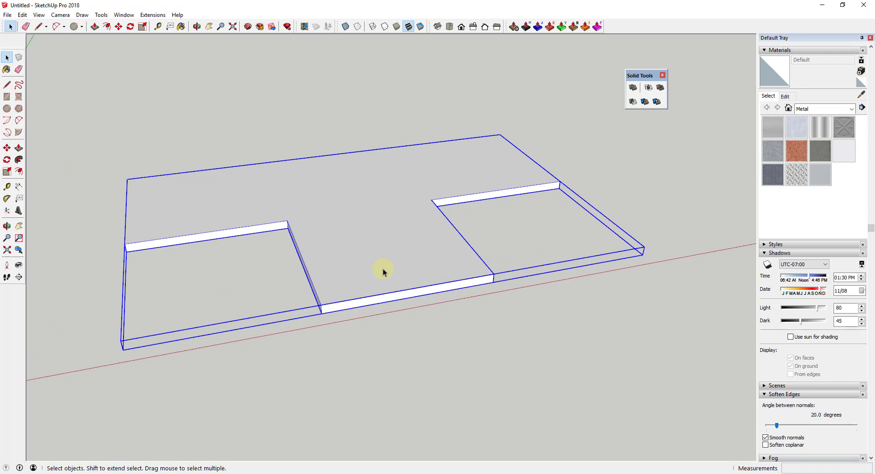
{"action": "double_click", "coordinate": [383, 270]}
{"action": "key", "text": "c"}
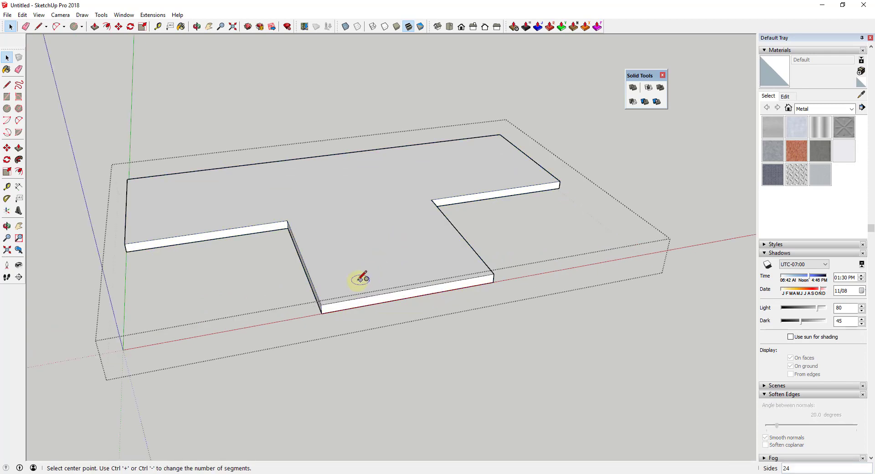
{"action": "scroll", "coordinate": [360, 279], "scroll_direction": "up", "scroll_amount": 2}
{"action": "left_click", "coordinate": [332, 293]}
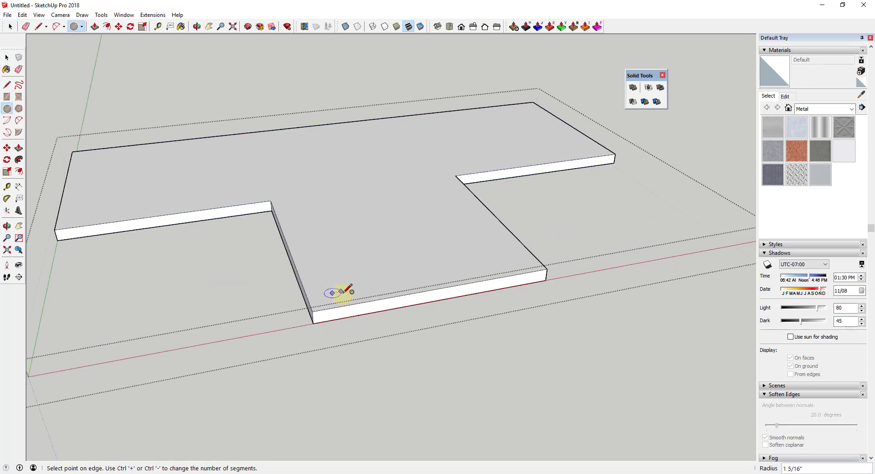
{"action": "left_click", "coordinate": [341, 292]}
{"action": "key", "text": "space"}
Step: Push the circle down into a round hole and copy it beside the first
{"action": "key", "text": "p"}
{"action": "left_click_drag", "start_coordinate": [333, 293], "coordinate": [308, 323]}
{"action": "key", "text": "space"}
{"action": "left_click_drag", "start_coordinate": [314, 275], "coordinate": [375, 334]}
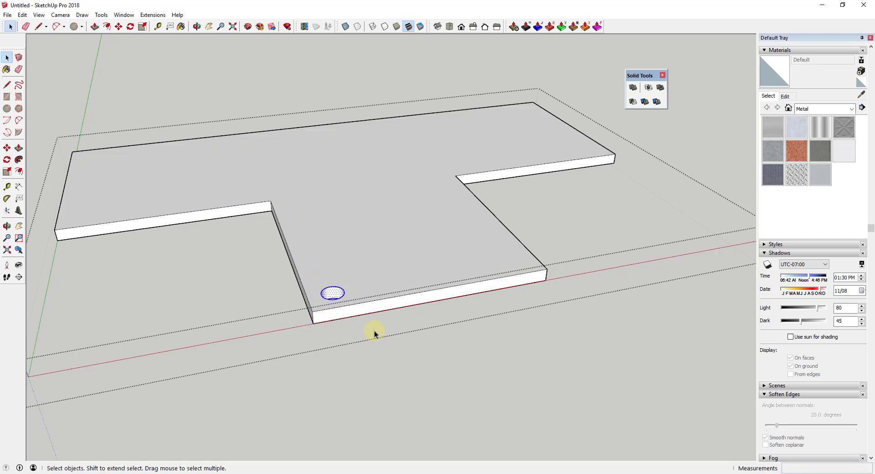
{"action": "key", "text": "m"}
{"action": "left_click", "coordinate": [331, 285]}
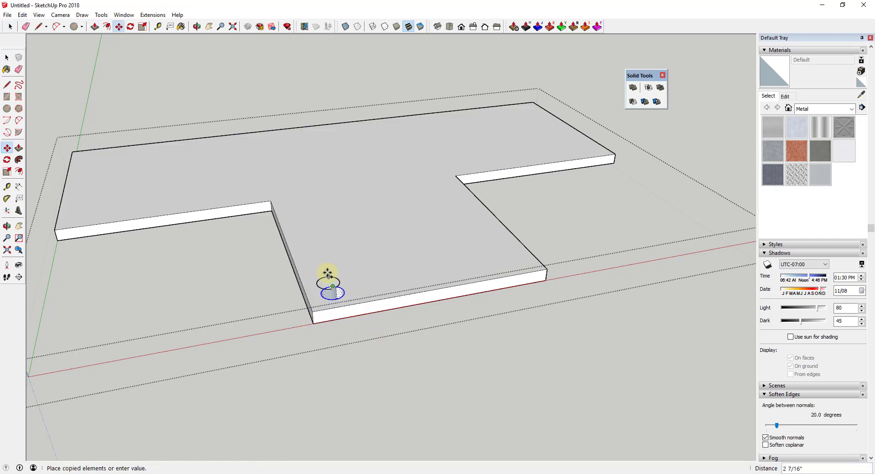
{"action": "key", "text": "Escape"}
{"action": "key", "text": "space"}
{"action": "left_click", "coordinate": [321, 271]}
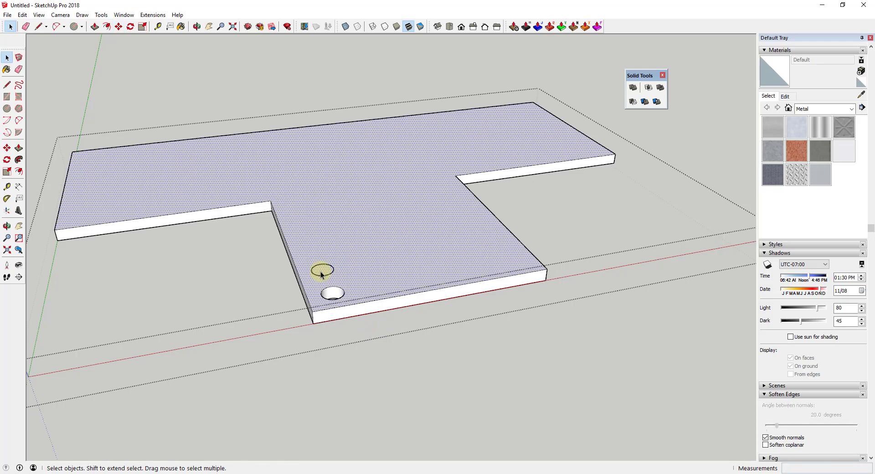
Step: Turn on X-ray face style to see the cylinders through the slab
{"action": "scroll", "coordinate": [336, 269], "scroll_direction": "up", "scroll_amount": 3}
{"action": "middle_click_drag", "start_coordinate": [340, 277], "coordinate": [499, 269]}
{"action": "scroll", "coordinate": [499, 269], "scroll_direction": "up", "scroll_amount": 2}
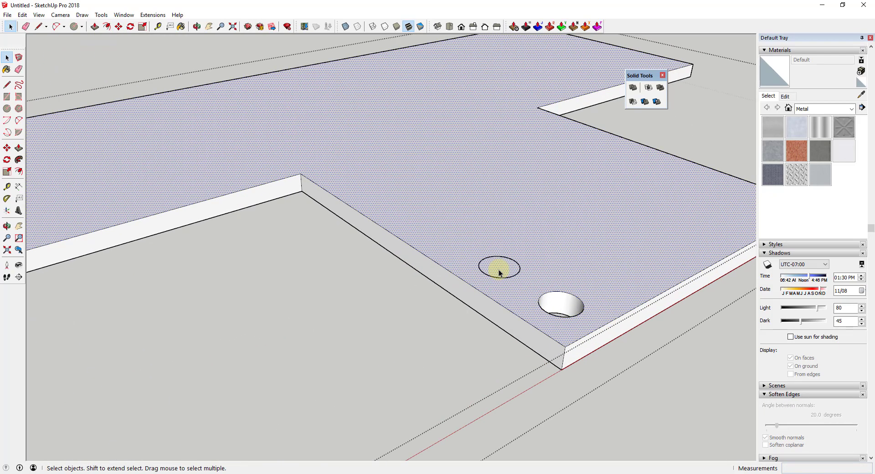
{"action": "scroll", "coordinate": [438, 279], "scroll_direction": "down", "scroll_amount": 3}
{"action": "middle_click_drag", "start_coordinate": [438, 280], "coordinate": [418, 281]}
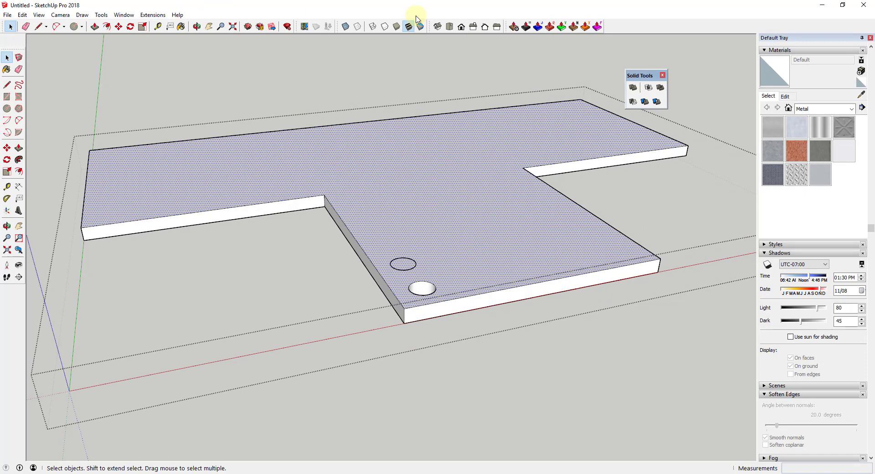
{"action": "left_click", "coordinate": [345, 27]}
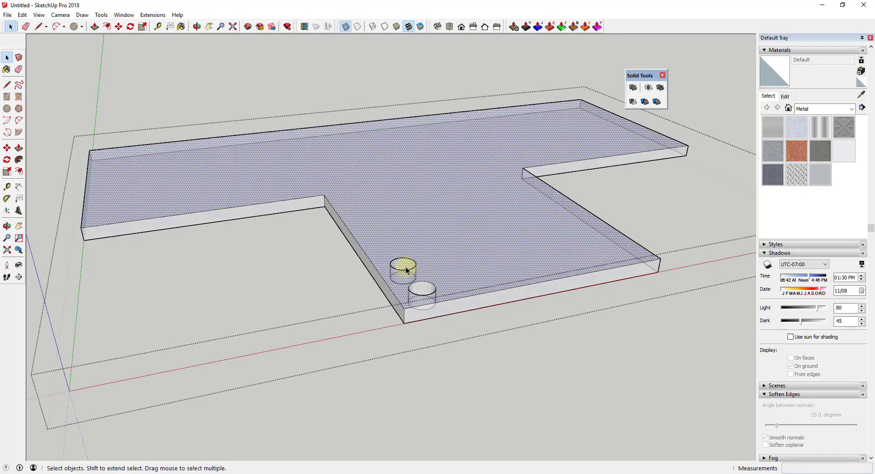
Step: Erase the trial cylinders from the slab
{"action": "scroll", "coordinate": [403, 269], "scroll_direction": "up", "scroll_amount": 4}
{"action": "key", "text": "l"}
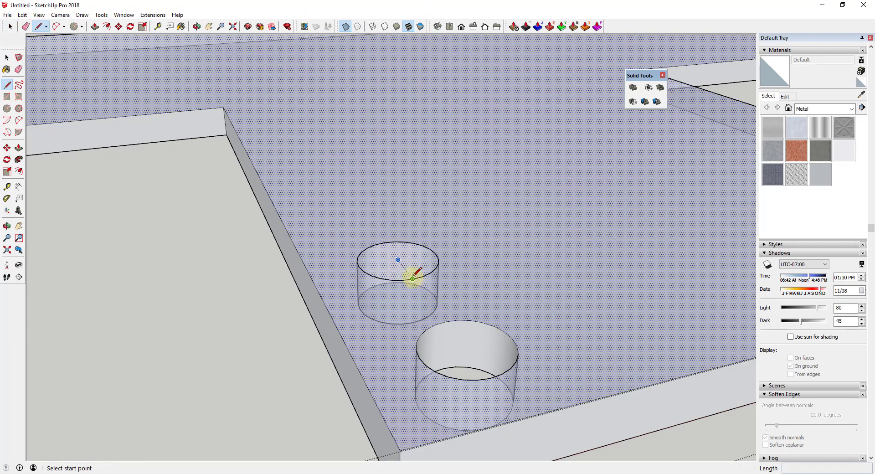
{"action": "left_click", "coordinate": [412, 279]}
{"action": "key", "text": "space"}
{"action": "left_click", "coordinate": [400, 259]}
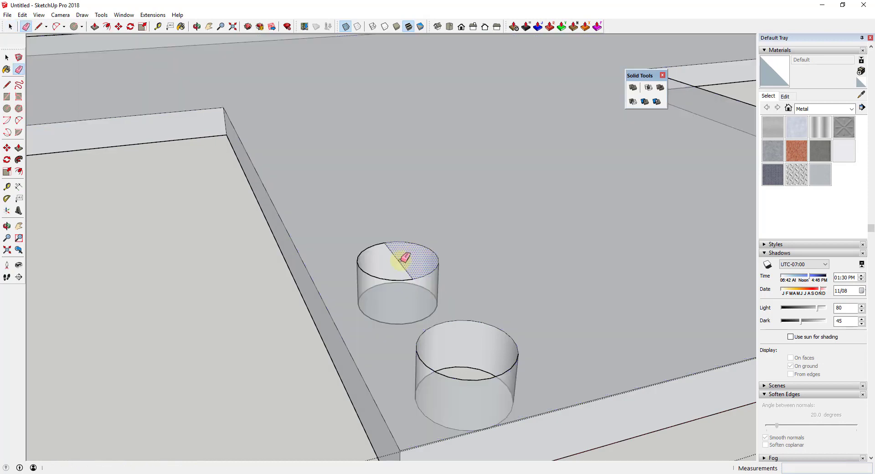
{"action": "left_click", "coordinate": [394, 265]}
{"action": "scroll", "coordinate": [394, 263], "scroll_direction": "down", "scroll_amount": 3}
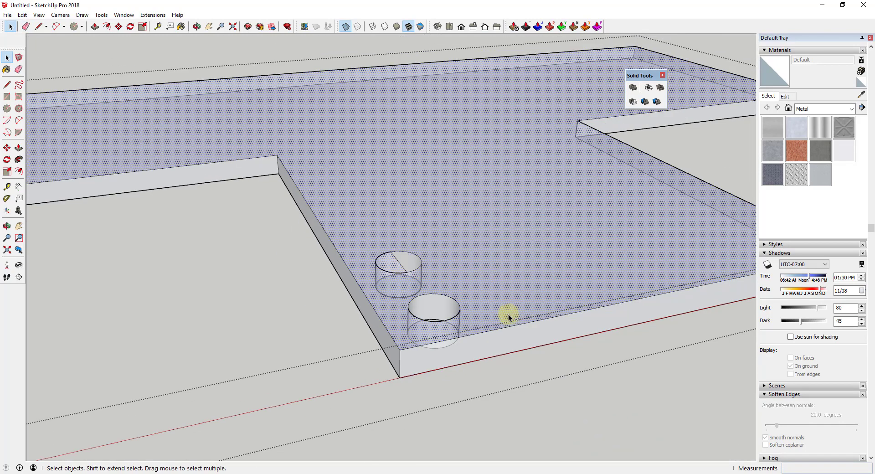
{"action": "scroll", "coordinate": [502, 318], "scroll_direction": "down", "scroll_amount": 4}
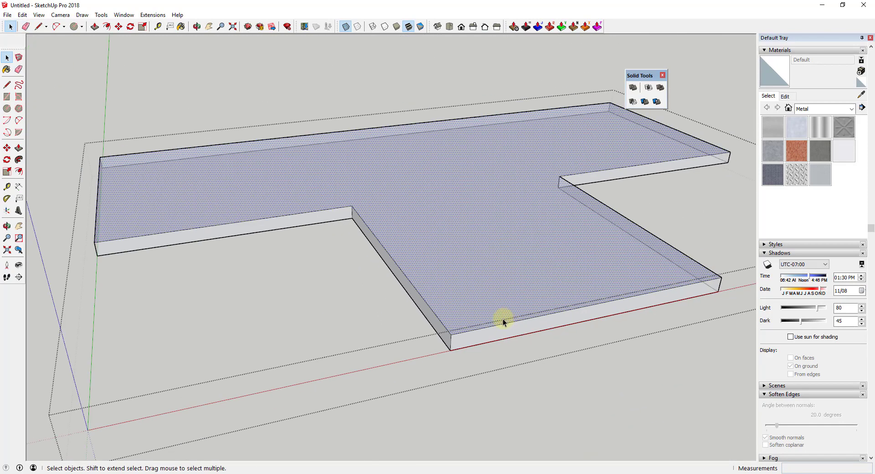
Step: Turn X-ray off and orbit back to face the slab
{"action": "left_click", "coordinate": [594, 354]}
{"action": "middle_click_drag", "start_coordinate": [594, 355], "coordinate": [638, 296]}
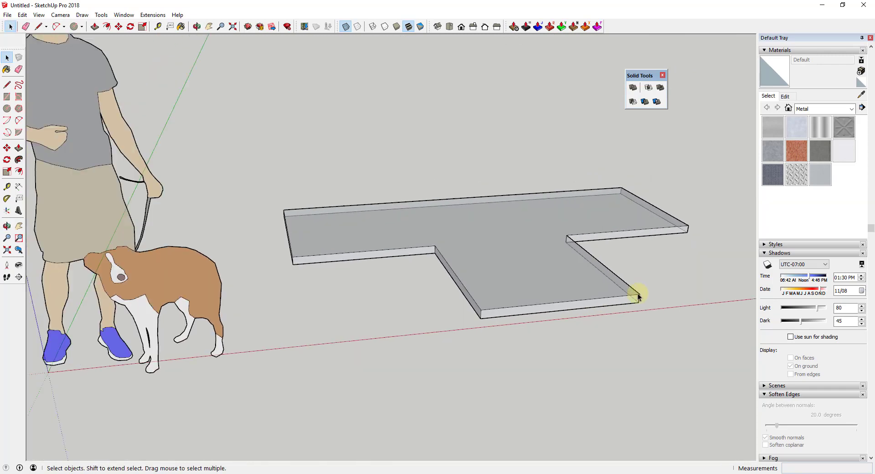
{"action": "left_click", "coordinate": [345, 26]}
{"action": "middle_click_drag", "start_coordinate": [556, 211], "coordinate": [475, 207]}
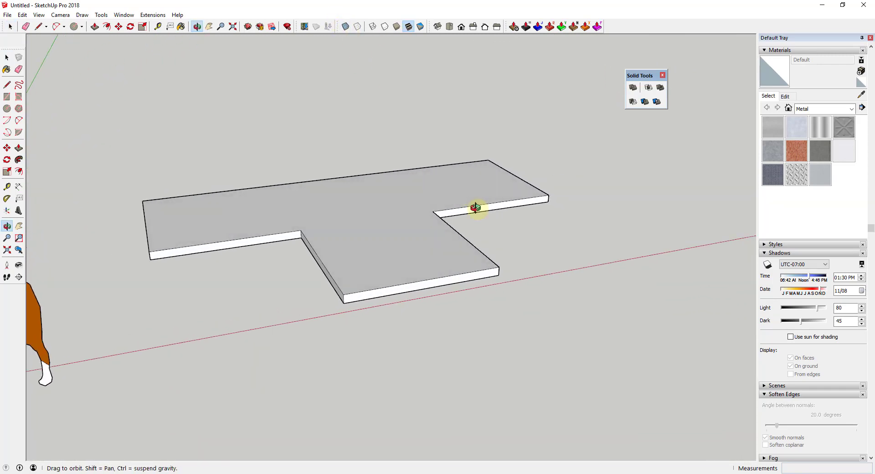
{"action": "scroll", "coordinate": [353, 303], "scroll_direction": "up", "scroll_amount": 2}
Step: Draw a circle on the slab top near the front arm's left edge
{"action": "key", "text": "c"}
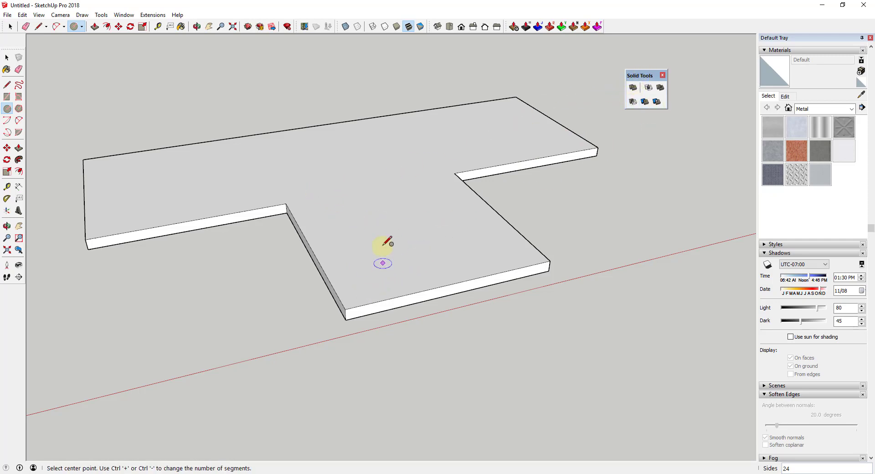
{"action": "key", "text": "space"}
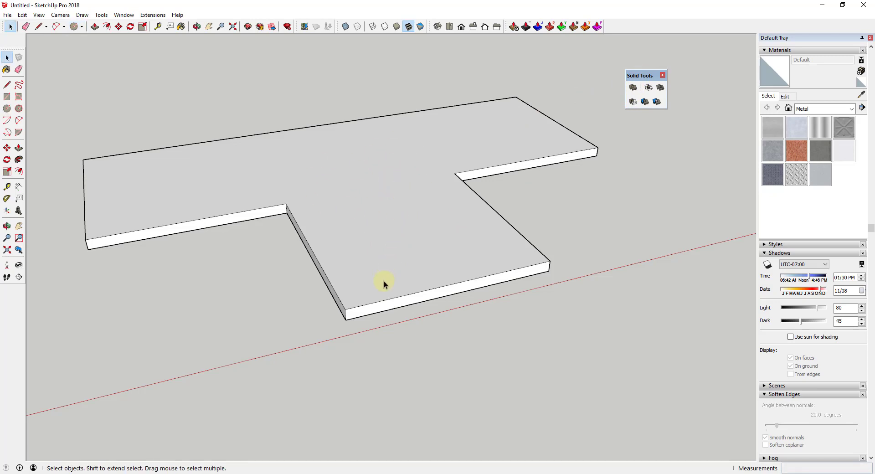
{"action": "key", "text": "c"}
{"action": "left_click", "coordinate": [361, 283]}
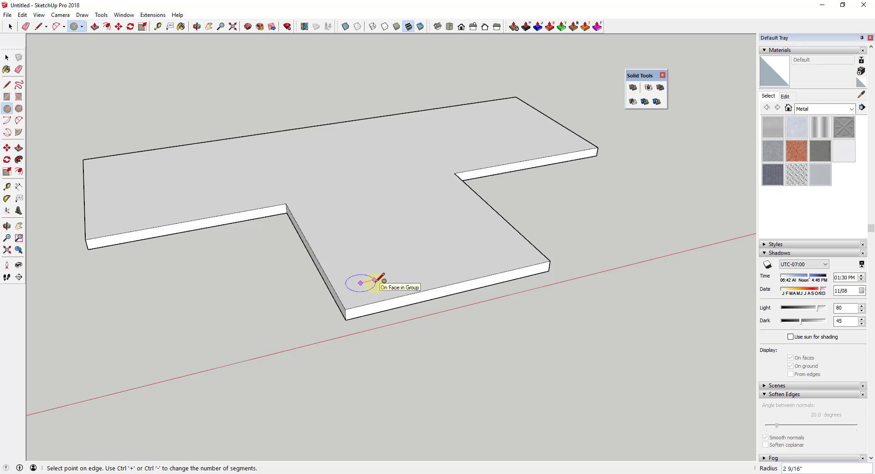
{"action": "left_click", "coordinate": [377, 279]}
{"action": "key", "text": "space"}
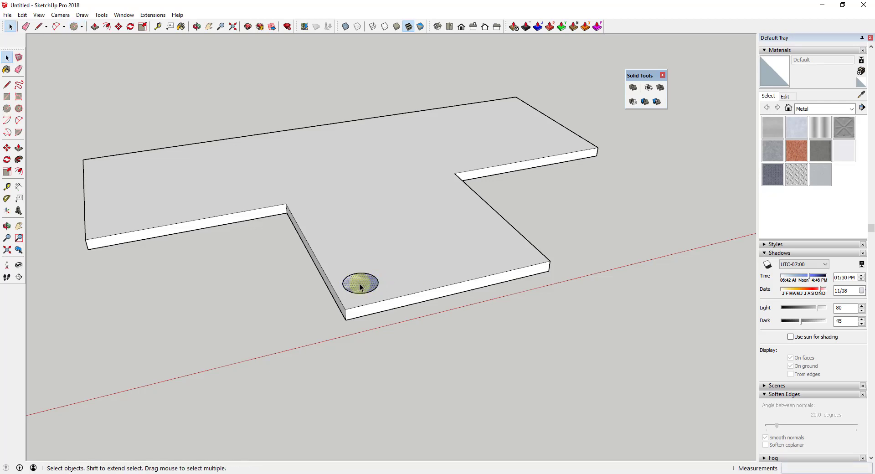
Step: Nudge the circle into position and select its face with its edge
{"action": "key", "text": "m"}
{"action": "left_click", "coordinate": [360, 284]}
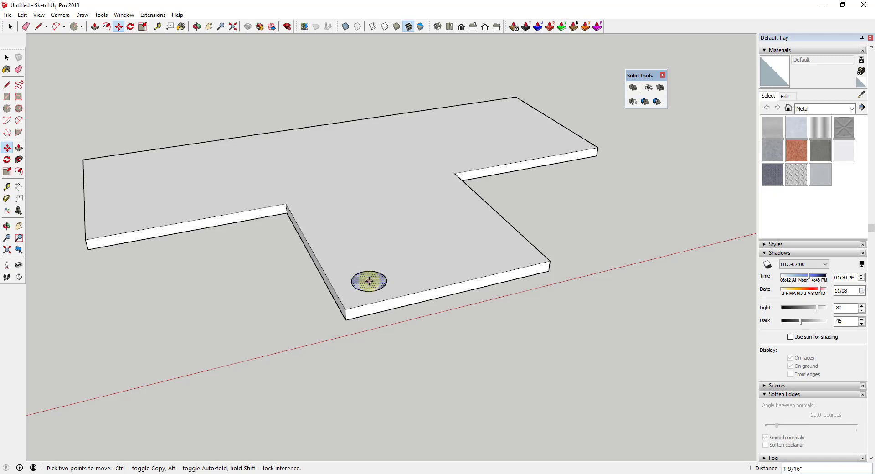
{"action": "left_click", "coordinate": [369, 281]}
{"action": "key", "text": "space"}
{"action": "left_click", "coordinate": [467, 205]}
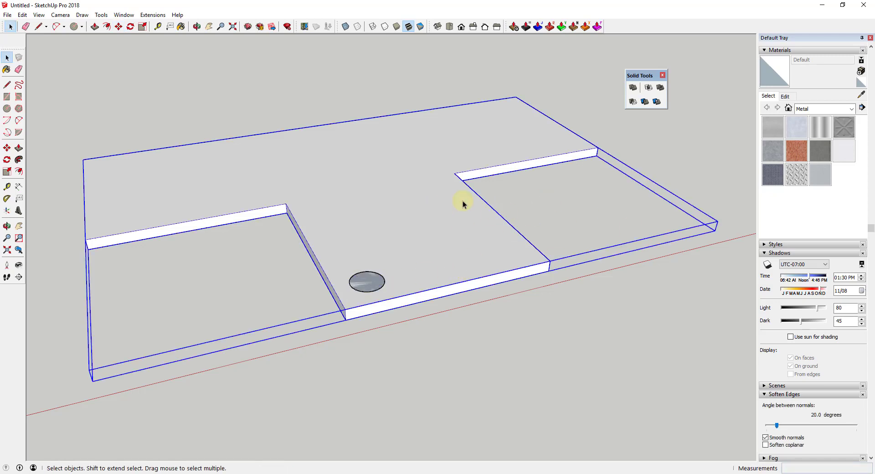
{"action": "scroll", "coordinate": [377, 278], "scroll_direction": "down", "scroll_amount": 3}
{"action": "double_click", "coordinate": [377, 279]}
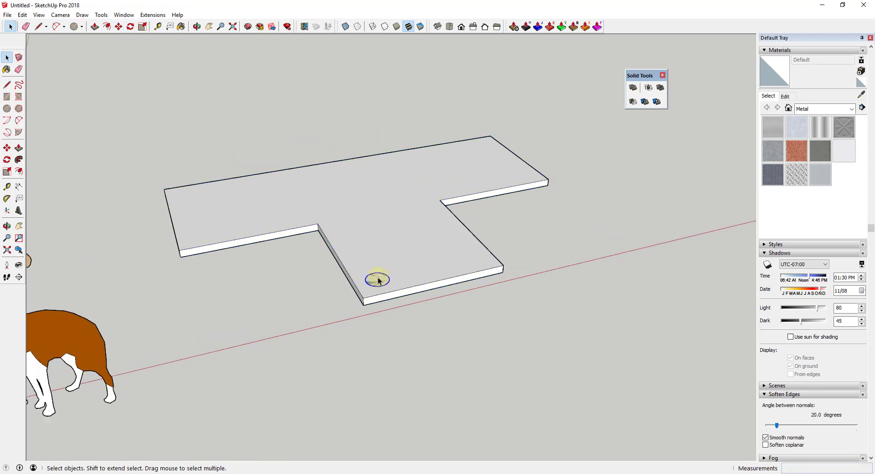
Step: Make the selected circle a component with the definition name 'Hole'
{"action": "right_click", "coordinate": [377, 280]}
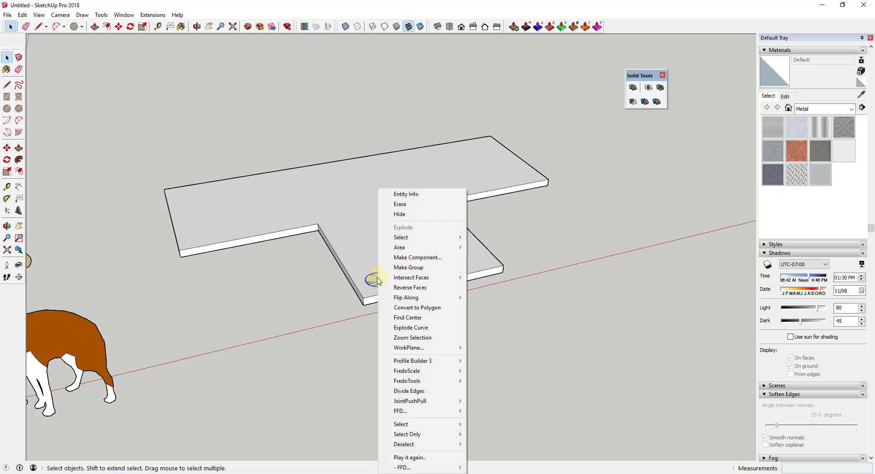
{"action": "left_click", "coordinate": [412, 258]}
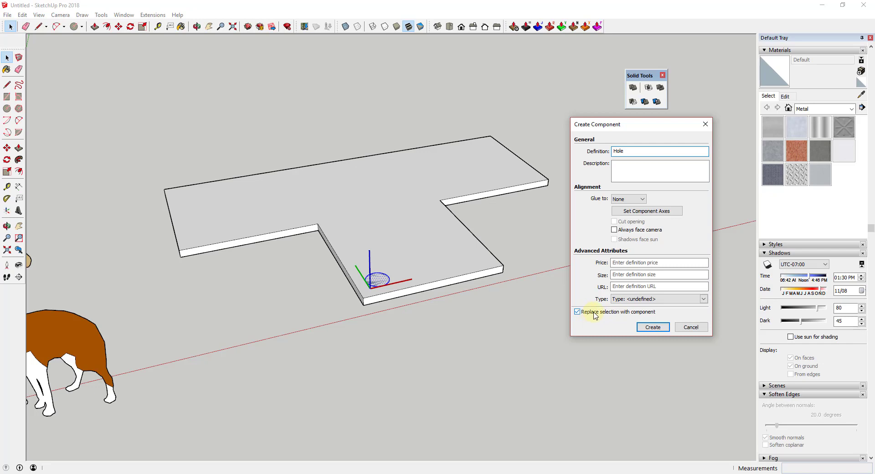
{"action": "left_click", "coordinate": [651, 327]}
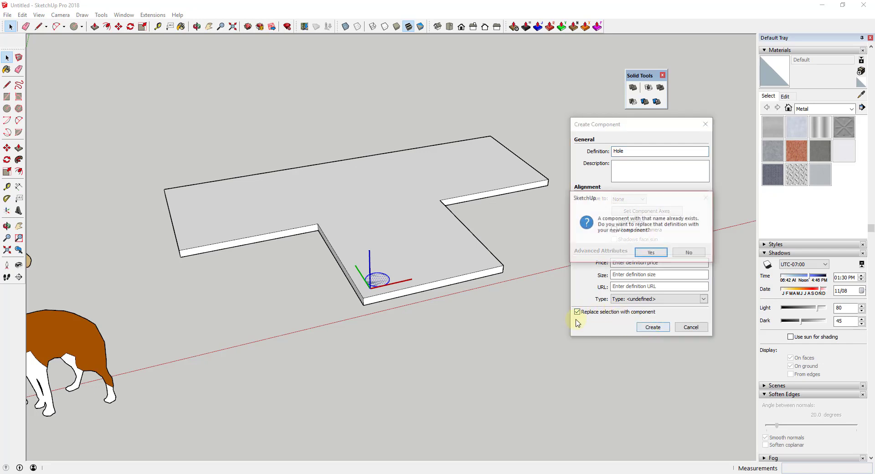
Step: Replace the old Hole definition and Ctrl-copy the circle down the slab, trying *2 and *3
{"action": "left_click", "coordinate": [652, 253]}
{"action": "scroll", "coordinate": [392, 280], "scroll_direction": "up", "scroll_amount": 5}
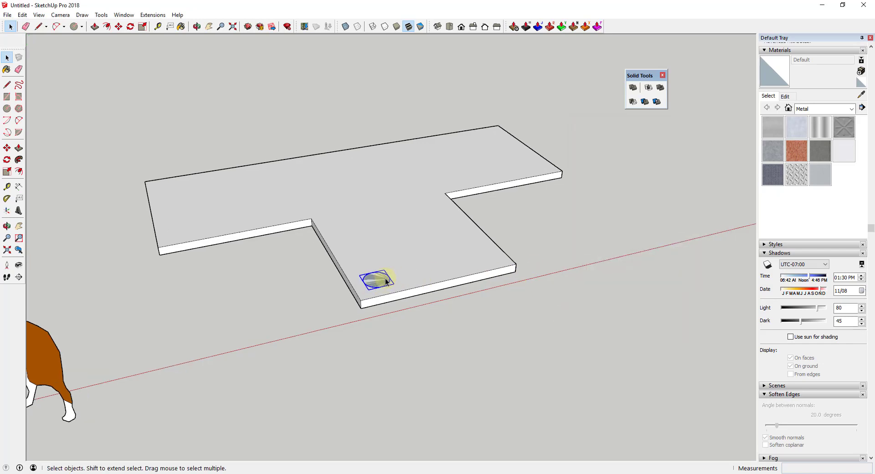
{"action": "key", "text": "m"}
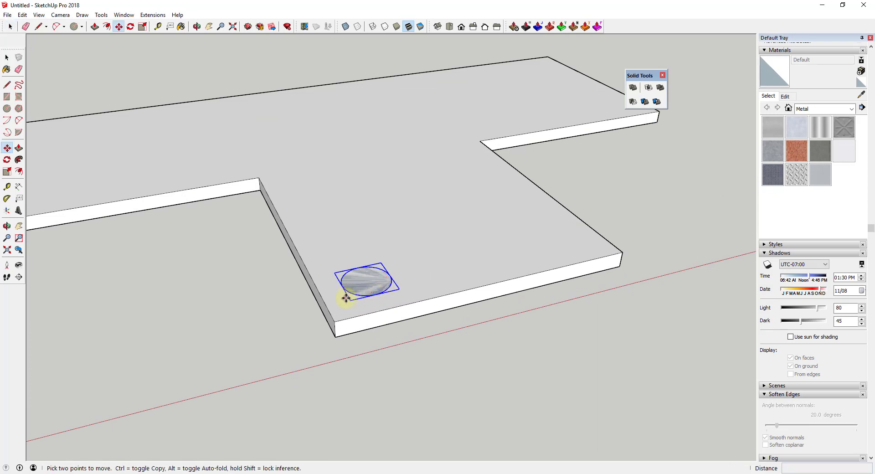
{"action": "left_click", "coordinate": [351, 311]}
{"action": "key", "text": "ctrl"}
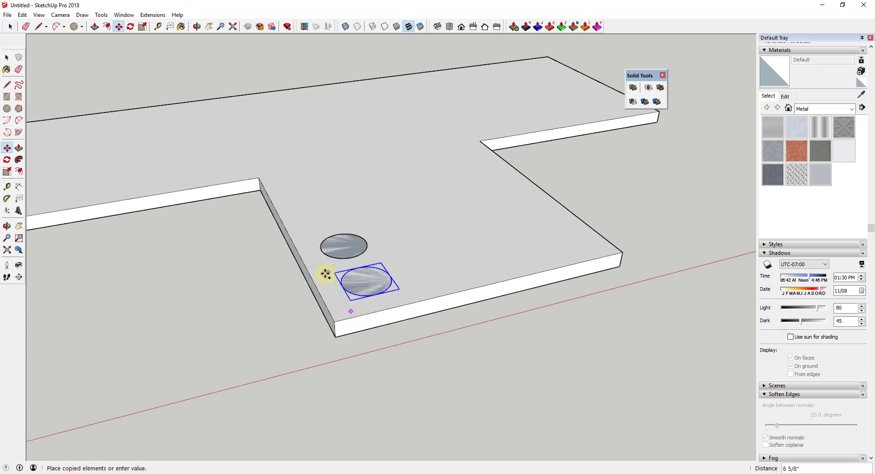
{"action": "left_click", "coordinate": [324, 272]}
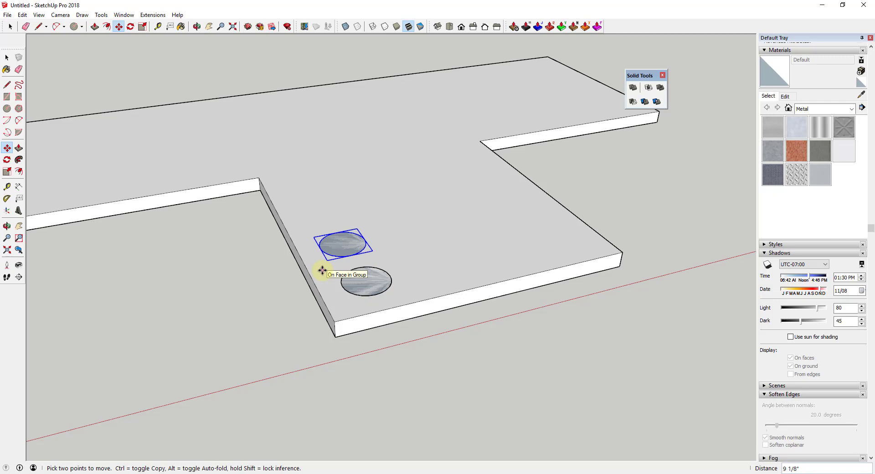
{"action": "type", "text": "*2"}
{"action": "key", "text": "Return"}
{"action": "type", "text": "*3"}
{"action": "key", "text": "Return"}
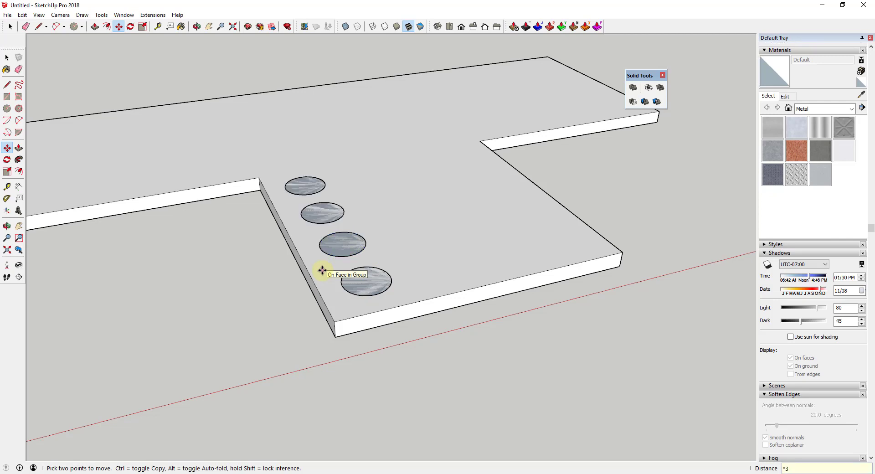
Step: Re-array the copies to *7 for a column of eight circles and select them all
{"action": "middle_click_drag", "start_coordinate": [322, 271], "coordinate": [279, 170]}
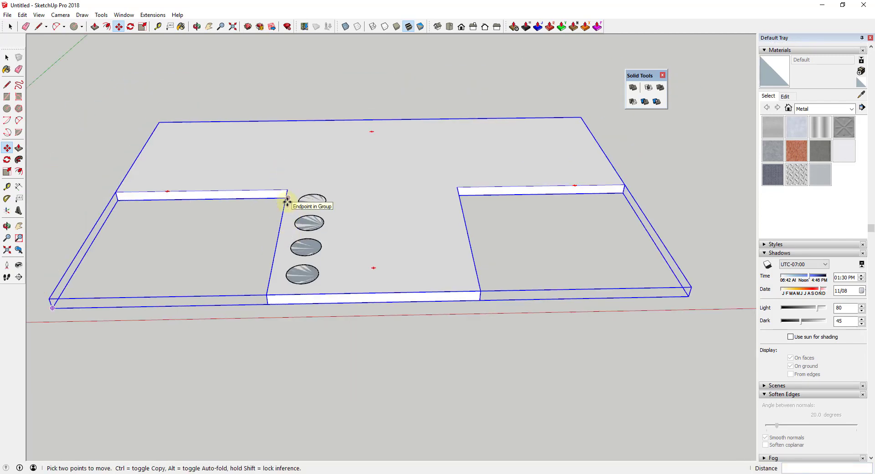
{"action": "type", "text": "*8"}
{"action": "key", "text": "Return"}
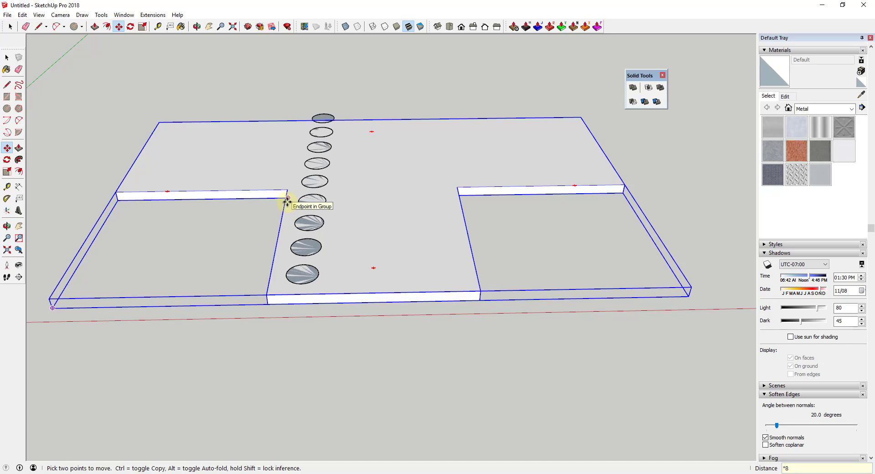
{"action": "type", "text": "*7"}
{"action": "key", "text": "Return"}
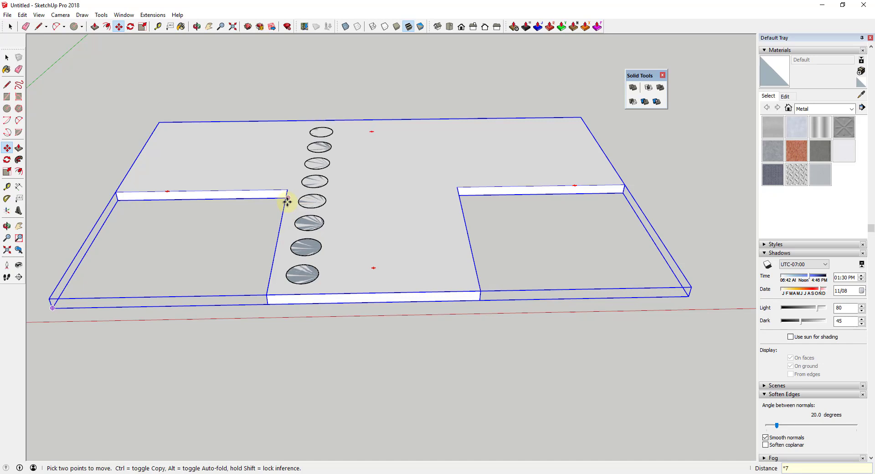
{"action": "key", "text": "space"}
{"action": "left_click_drag", "start_coordinate": [263, 93], "coordinate": [360, 318]}
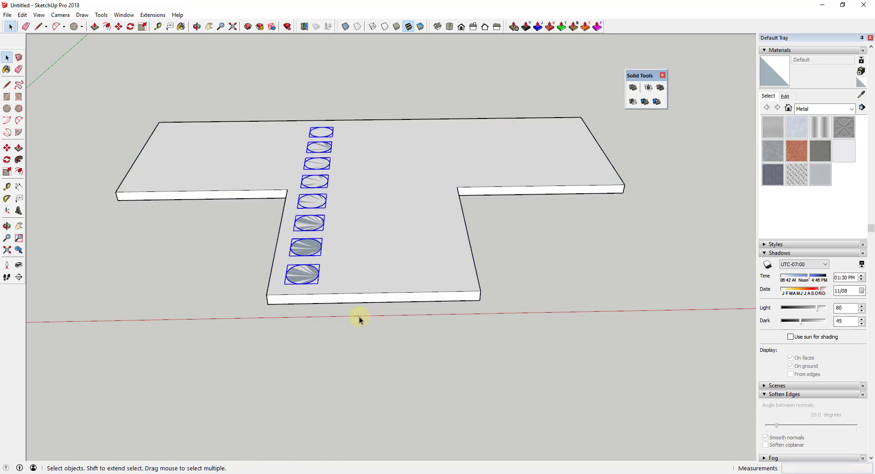
Step: Copy the bottom circle to the right of the first column
{"action": "left_click", "coordinate": [299, 274]}
{"action": "scroll", "coordinate": [316, 269], "scroll_direction": "up", "scroll_amount": 3}
{"action": "mouse_move", "coordinate": [315, 269]}
{"action": "middle_mouse_down"}
{"action": "mouse_move", "coordinate": [324, 335]}
{"action": "mouse_move", "coordinate": [293, 313]}
{"action": "mouse_move", "coordinate": [309, 275]}
{"action": "mouse_move", "coordinate": [316, 286]}
{"action": "middle_mouse_up"}
{"action": "scroll", "coordinate": [268, 297], "scroll_direction": "down", "scroll_amount": 3}
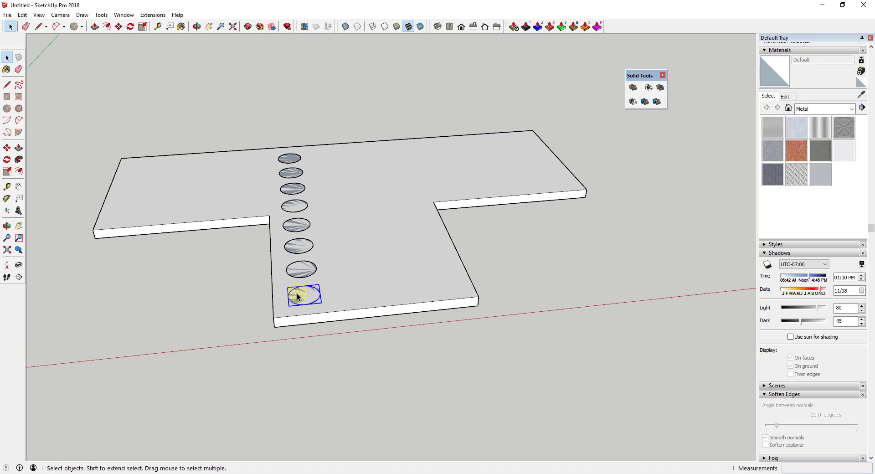
{"action": "scroll", "coordinate": [299, 296], "scroll_direction": "down", "scroll_amount": 2}
{"action": "scroll", "coordinate": [303, 299], "scroll_direction": "up", "scroll_amount": 4}
{"action": "scroll", "coordinate": [305, 297], "scroll_direction": "up", "scroll_amount": 1}
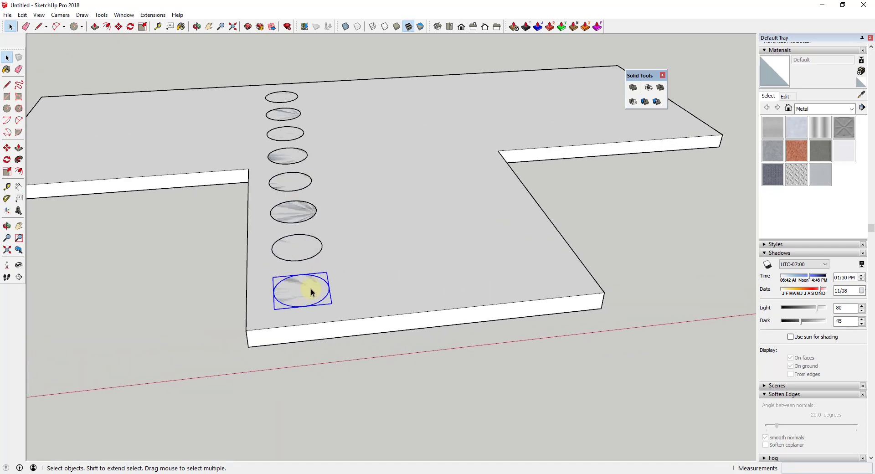
{"action": "key", "text": "m"}
{"action": "left_click", "coordinate": [273, 292]}
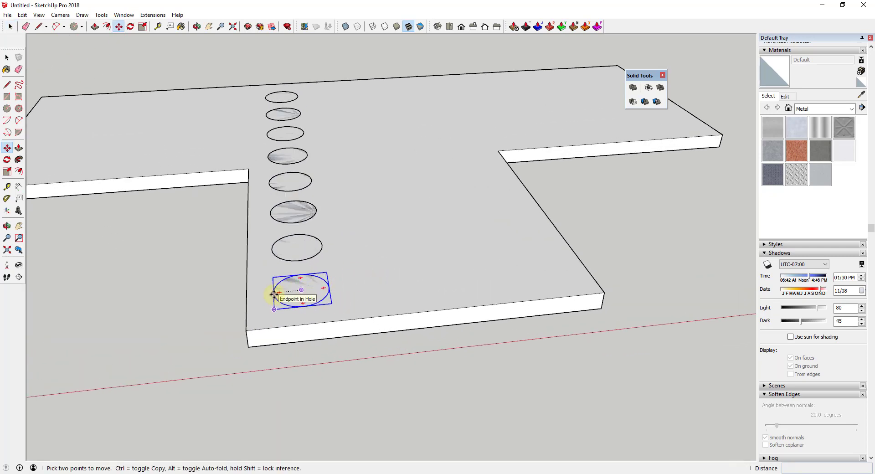
{"action": "key", "text": "ctrl"}
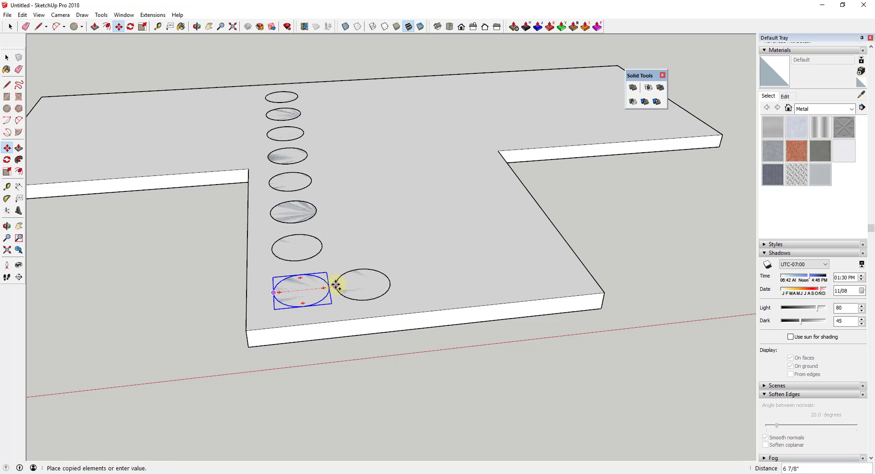
{"action": "left_click", "coordinate": [337, 285]}
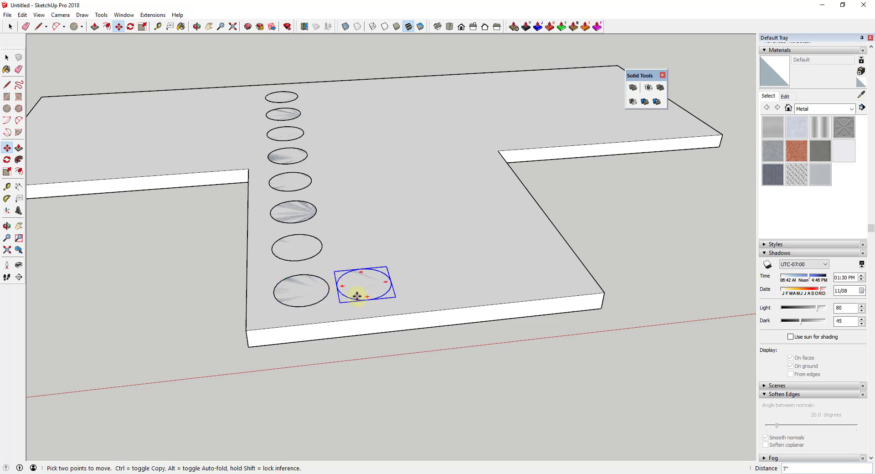
Step: Shift the copy up between first-column circles and array it *6 as an offset second column
{"action": "left_click", "coordinate": [338, 286]}
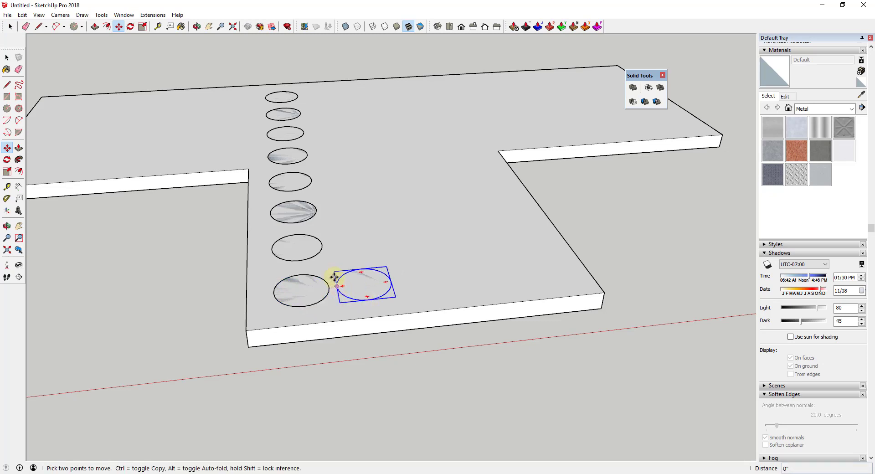
{"action": "left_click", "coordinate": [303, 268]}
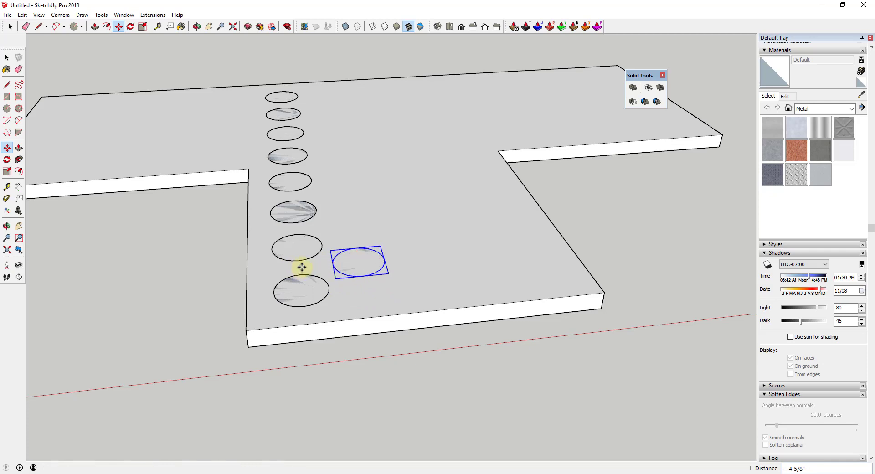
{"action": "left_click", "coordinate": [328, 288]}
{"action": "key", "text": "ctrl"}
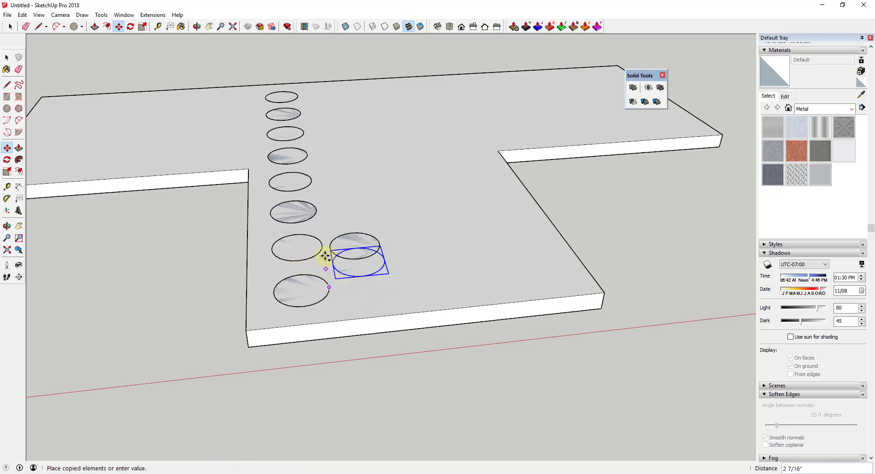
{"action": "left_click", "coordinate": [323, 245]}
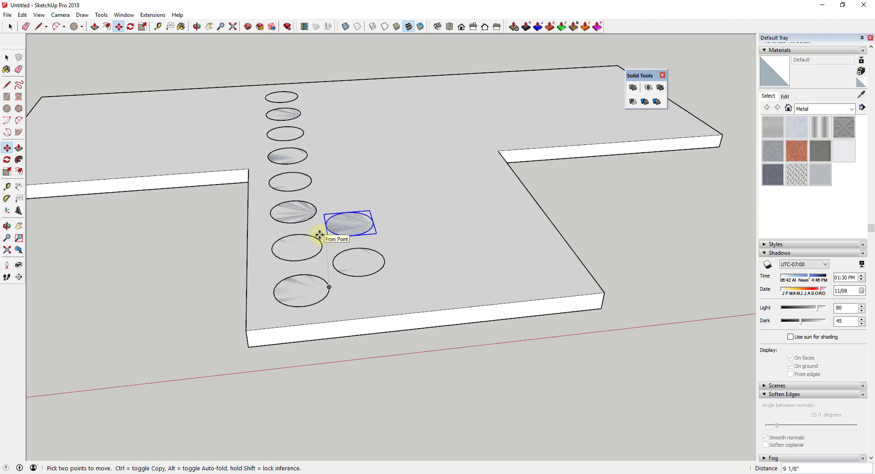
{"action": "type", "text": "*6"}
{"action": "key", "text": "Return"}
Step: Copy both circle columns beside the originals
{"action": "middle_click_drag", "start_coordinate": [319, 235], "coordinate": [262, 120]}
{"action": "key", "text": "space"}
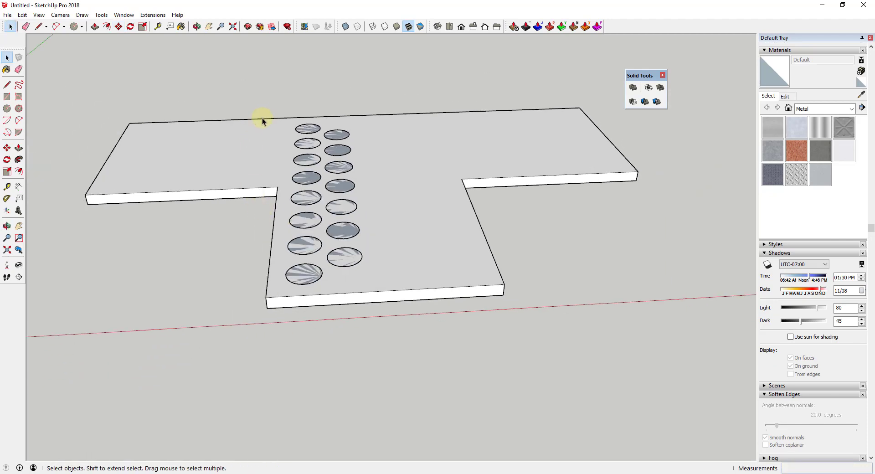
{"action": "left_click_drag", "start_coordinate": [268, 104], "coordinate": [377, 363]}
{"action": "key", "text": "m"}
{"action": "left_click", "coordinate": [347, 314]}
{"action": "key", "text": "ctrl"}
{"action": "left_click", "coordinate": [371, 267]}
{"action": "key", "text": "space"}
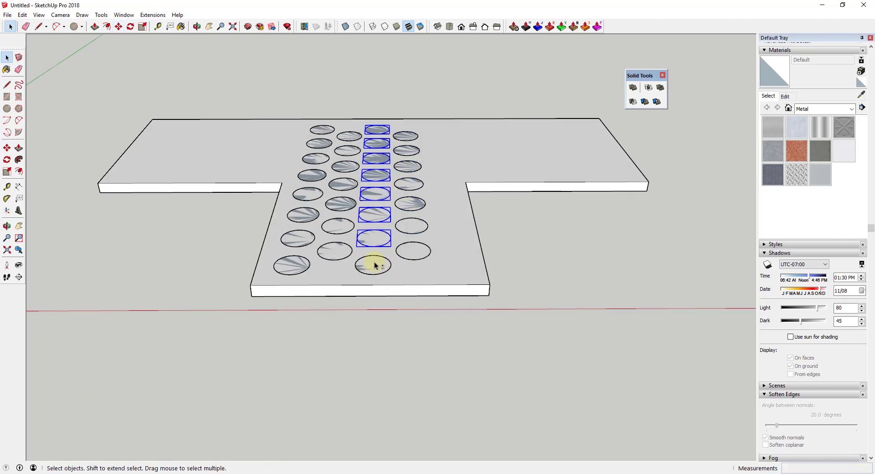
Step: Copy the top rows of circles onto the right arm
{"action": "scroll", "coordinate": [371, 266], "scroll_direction": "up", "scroll_amount": 3}
{"action": "middle_click_drag", "start_coordinate": [374, 337], "coordinate": [263, 88]}
{"action": "left_click_drag", "start_coordinate": [263, 88], "coordinate": [440, 176]}
{"action": "middle_click_drag", "start_coordinate": [440, 176], "coordinate": [304, 148]}
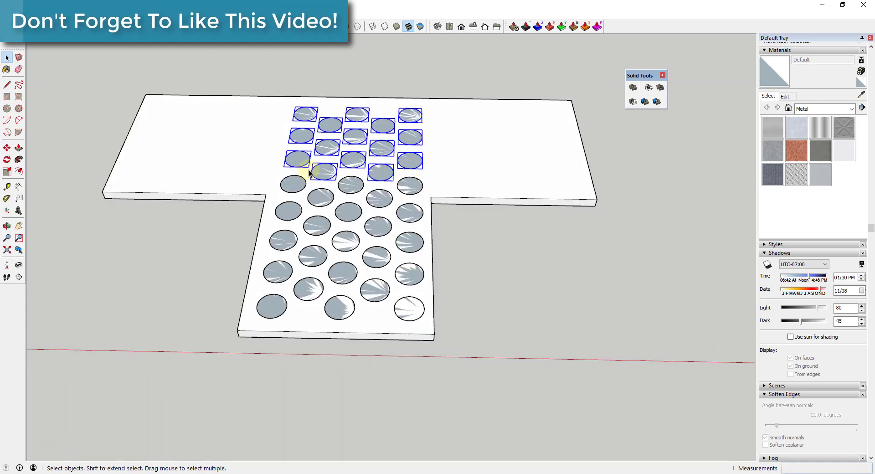
{"action": "key", "text": "m"}
{"action": "key", "text": "ctrl"}
{"action": "left_click", "coordinate": [304, 148]}
{"action": "left_click", "coordinate": [433, 176]}
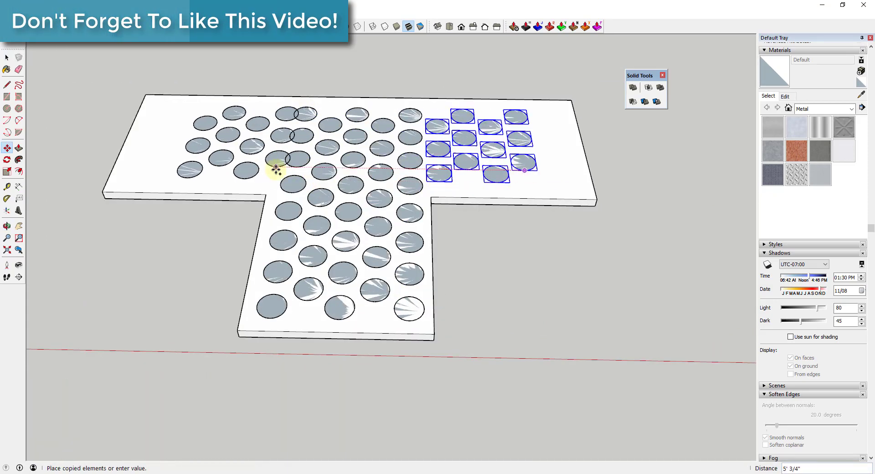
{"action": "key", "text": "space"}
Step: Copy the rows twice leftwards to fill the left arm
{"action": "key", "text": "m"}
{"action": "key", "text": "ctrl"}
{"action": "left_click", "coordinate": [497, 179]}
{"action": "left_click", "coordinate": [259, 176]}
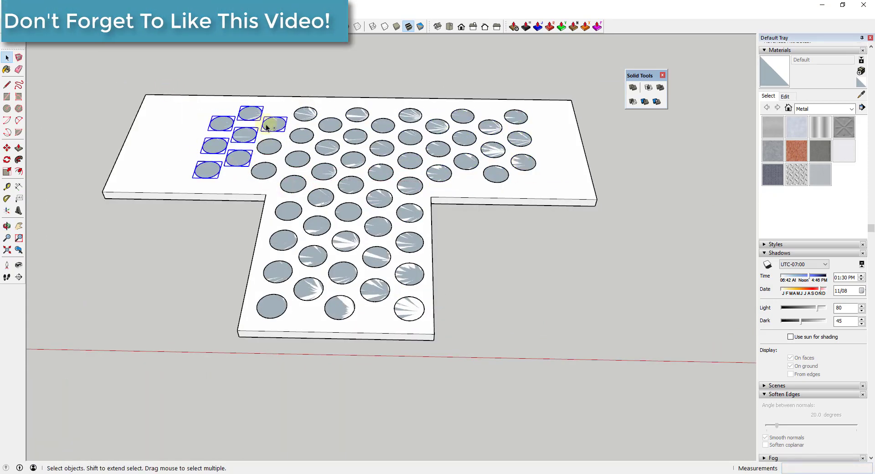
{"action": "key", "text": "ctrl"}
{"action": "left_click", "coordinate": [264, 123]}
{"action": "left_click", "coordinate": [202, 123]}
Step: Copy the right-arm circles to fill the right arm's end
{"action": "left_click_drag", "start_coordinate": [462, 83], "coordinate": [511, 165]}
{"action": "key", "text": "m"}
{"action": "key", "text": "ctrl"}
{"action": "left_click", "coordinate": [511, 162]}
{"action": "left_click", "coordinate": [552, 175]}
{"action": "key", "text": "space"}
{"action": "middle_click_drag", "start_coordinate": [553, 176], "coordinate": [491, 203]}
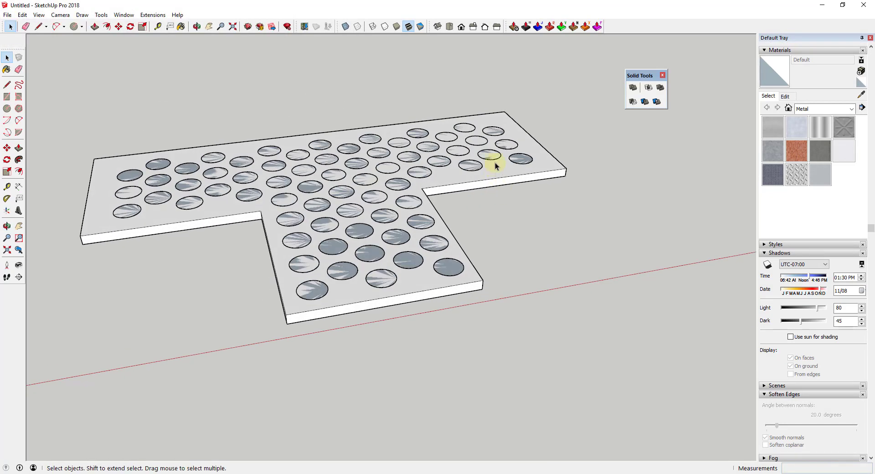
{"action": "scroll", "coordinate": [496, 164], "scroll_direction": "down", "scroll_amount": 3}
{"action": "scroll", "coordinate": [391, 236], "scroll_direction": "up", "scroll_amount": 1}
Step: Push the Hole face down below the slab, then pull it up into tall cylinders
{"action": "double_click", "coordinate": [395, 235]}
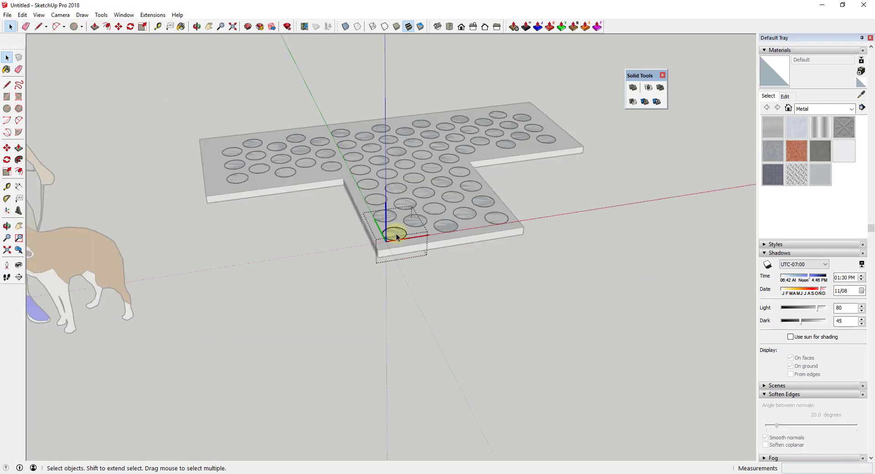
{"action": "key", "text": "p"}
{"action": "mouse_move", "coordinate": [395, 233]}
{"action": "left_mouse_down"}
{"action": "mouse_move", "coordinate": [396, 268]}
{"action": "mouse_move", "coordinate": [397, 249]}
{"action": "left_mouse_up"}
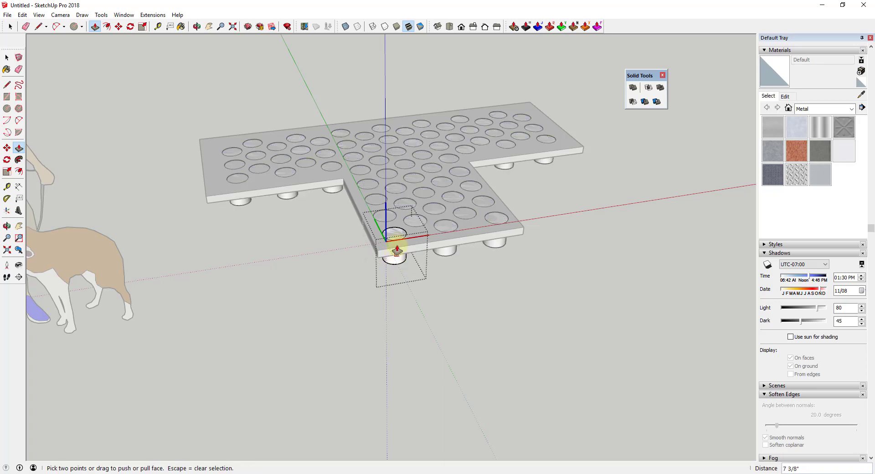
{"action": "key", "text": "space"}
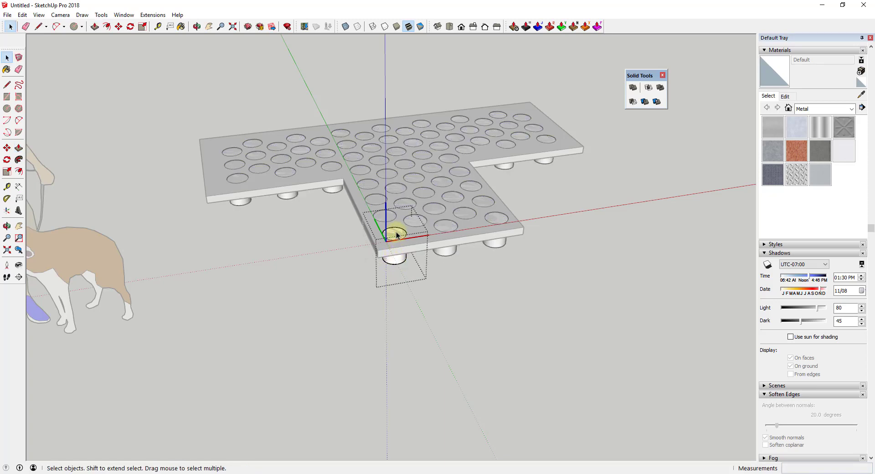
{"action": "key", "text": "p"}
{"action": "left_click_drag", "start_coordinate": [395, 233], "coordinate": [393, 219]}
{"action": "key", "text": "space"}
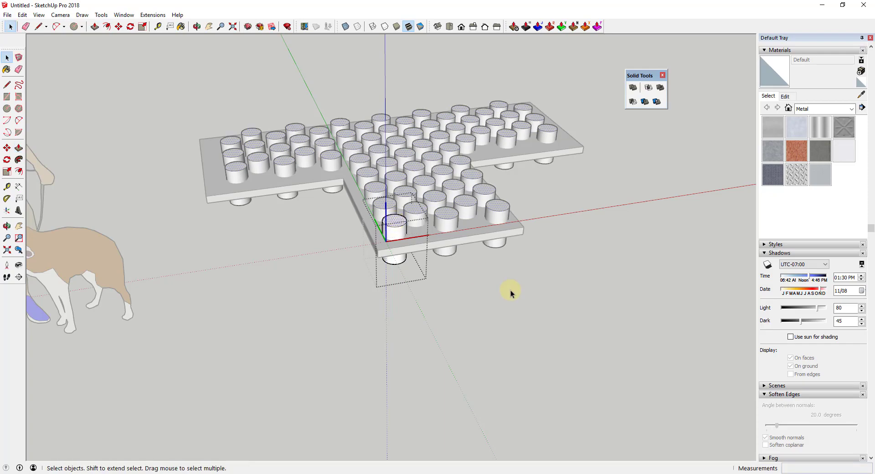
{"action": "middle_click_drag", "start_coordinate": [510, 290], "coordinate": [469, 234]}
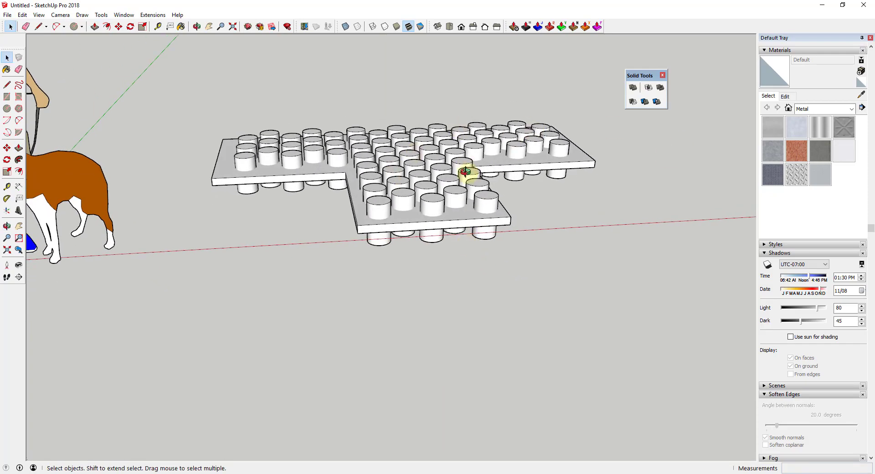
{"action": "middle_click_drag", "start_coordinate": [465, 171], "coordinate": [494, 268]}
{"action": "middle_click_drag", "start_coordinate": [559, 234], "coordinate": [401, 121]}
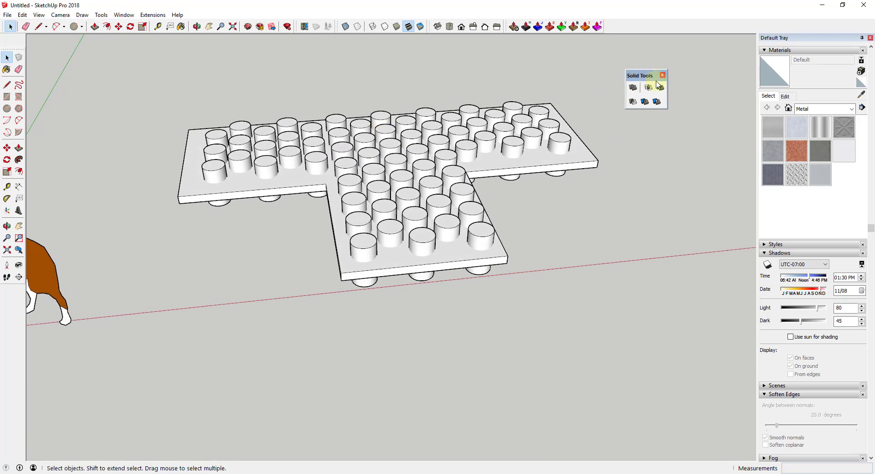
Step: Arrange the Solid Tools toolbar, then Subtract one cylinder from the slab and inspect the hole
{"action": "left_click_drag", "start_coordinate": [668, 103], "coordinate": [707, 96]}
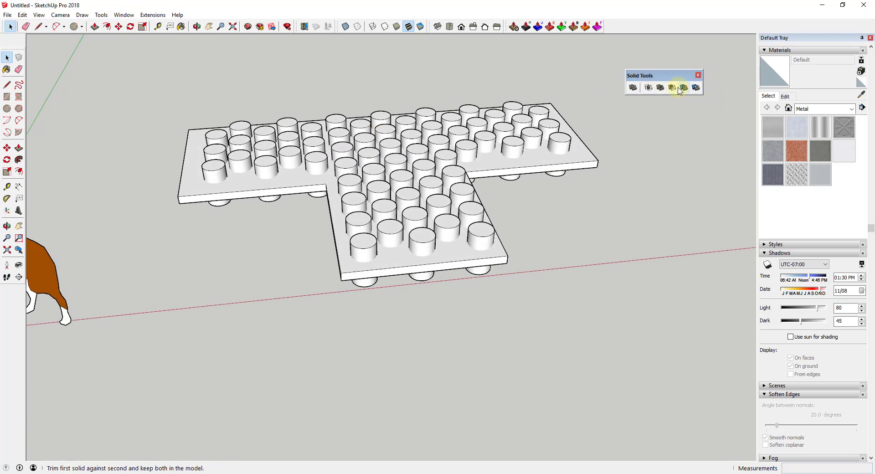
{"action": "left_click_drag", "start_coordinate": [651, 78], "coordinate": [600, 65]}
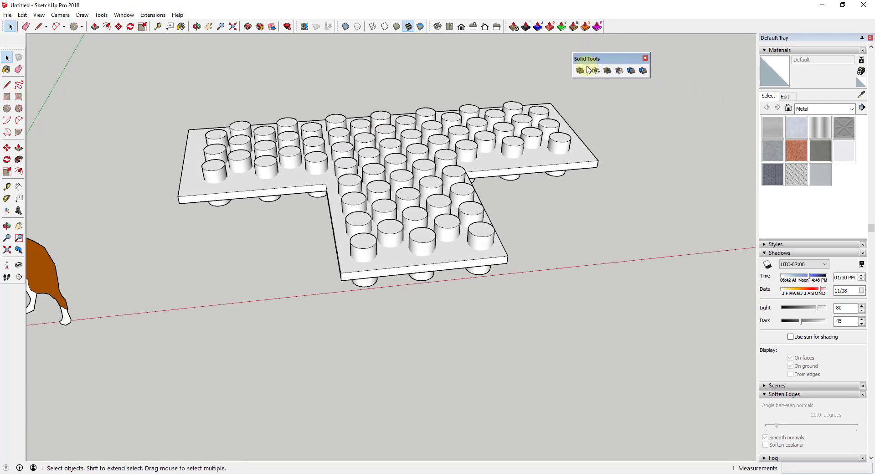
{"action": "left_click", "coordinate": [619, 72]}
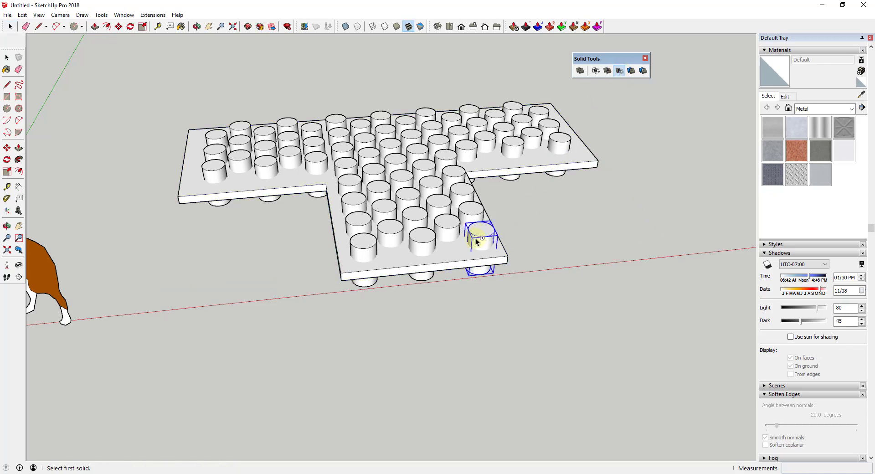
{"action": "left_click", "coordinate": [500, 253]}
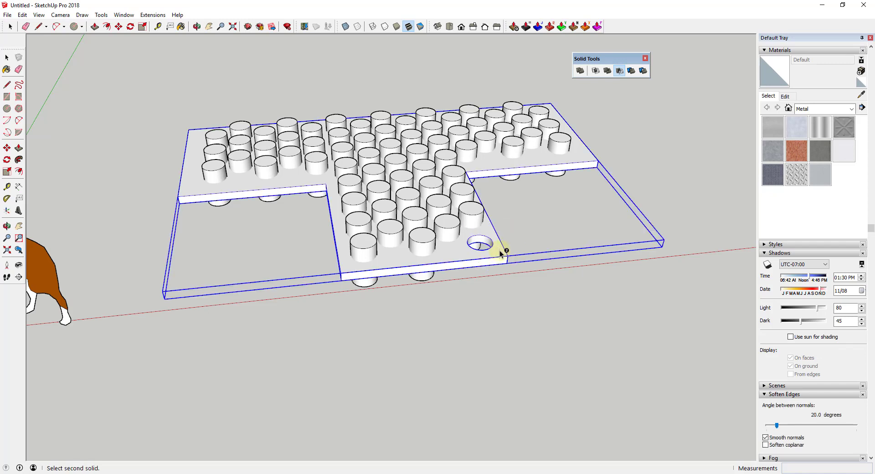
{"action": "left_click", "coordinate": [620, 71]}
{"action": "middle_click_drag", "start_coordinate": [484, 244], "coordinate": [492, 251]}
Step: Window-select all the cylinders passing through the slab
{"action": "scroll", "coordinate": [493, 251], "scroll_direction": "up", "scroll_amount": 5}
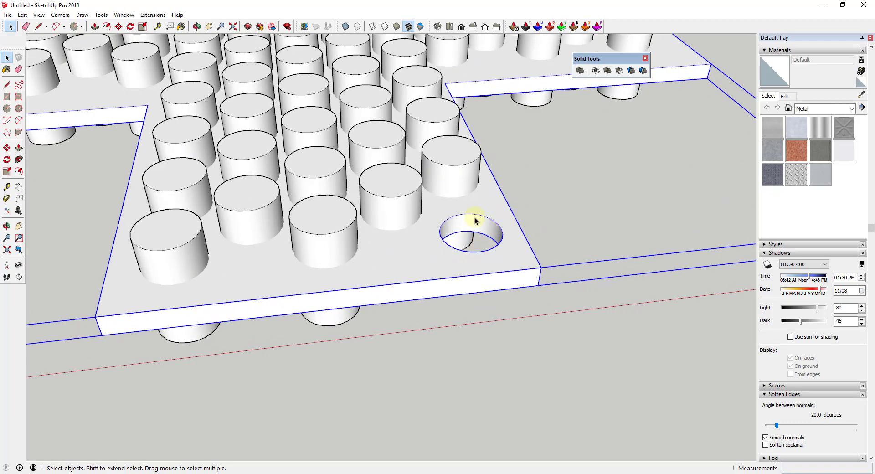
{"action": "scroll", "coordinate": [483, 216], "scroll_direction": "down", "scroll_amount": 10}
{"action": "middle_click_drag", "start_coordinate": [445, 220], "coordinate": [424, 205]}
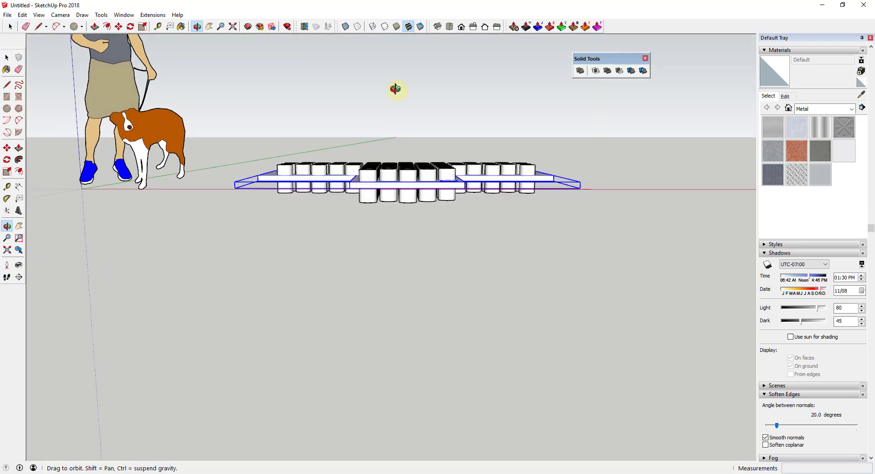
{"action": "middle_click_drag", "start_coordinate": [395, 89], "coordinate": [382, 119]}
{"action": "left_click_drag", "start_coordinate": [273, 129], "coordinate": [537, 259]}
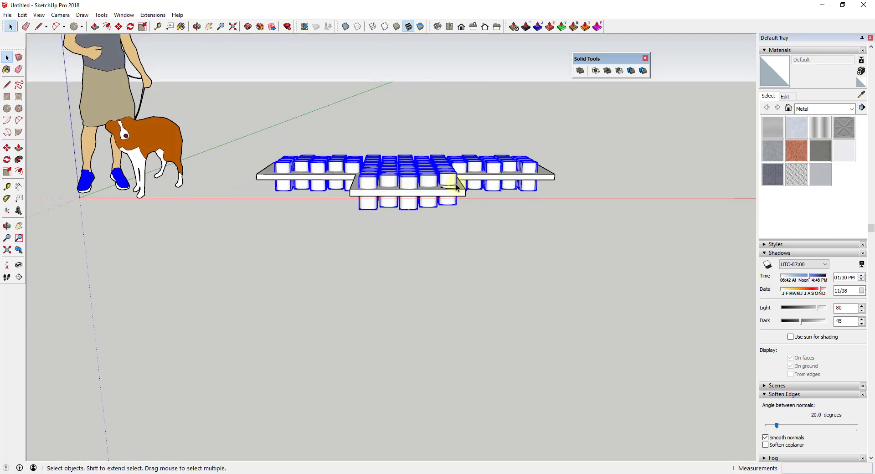
Step: Try Subtract on all cylinders at once, dismiss the two-solids warning, and reselect every cylinder
{"action": "middle_click_drag", "start_coordinate": [447, 180], "coordinate": [388, 215]}
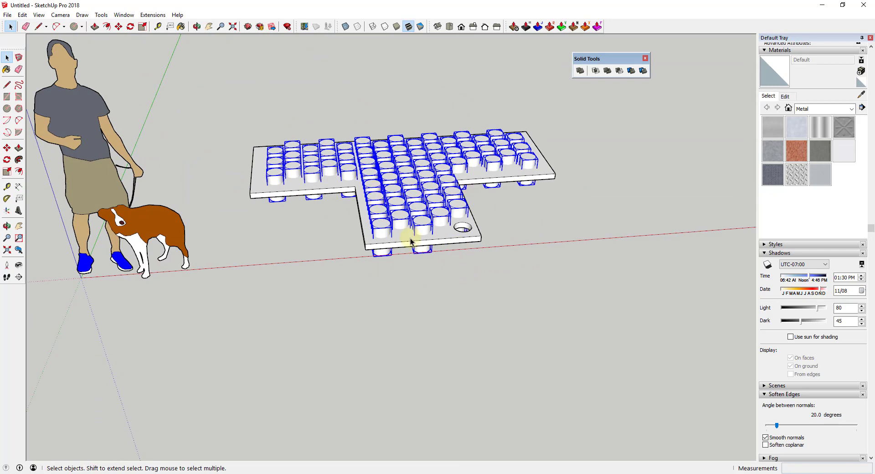
{"action": "scroll", "coordinate": [456, 227], "scroll_direction": "up", "scroll_amount": 2}
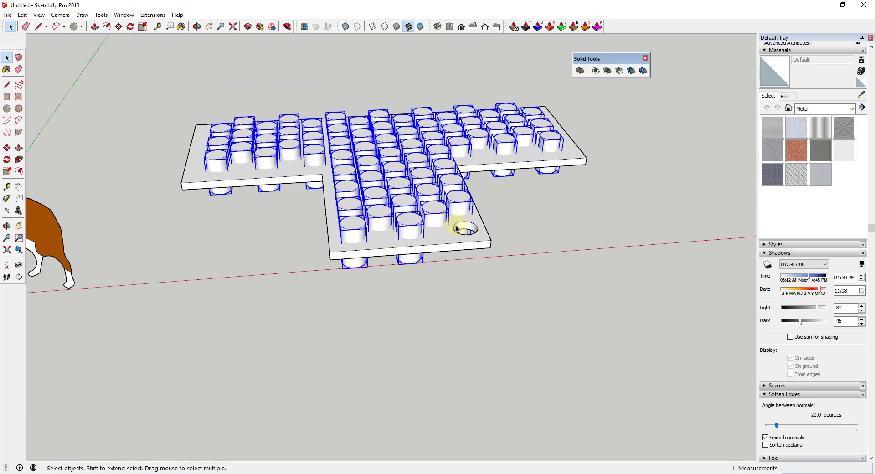
{"action": "scroll", "coordinate": [458, 205], "scroll_direction": "up", "scroll_amount": 2}
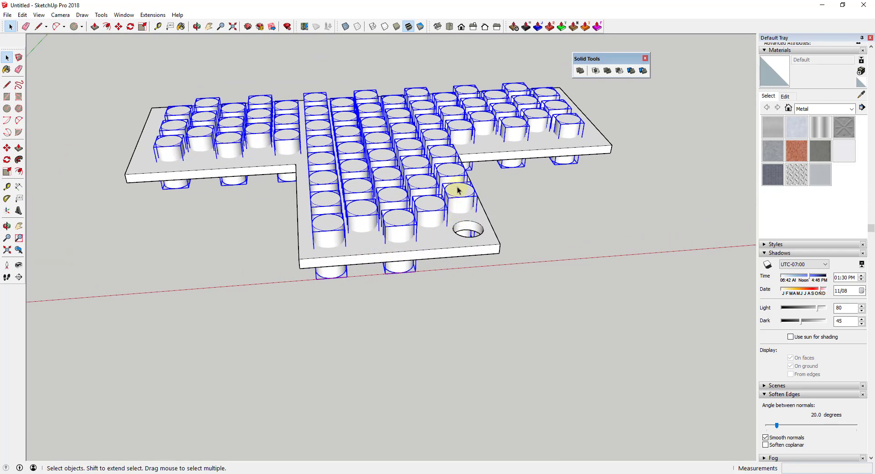
{"action": "left_click", "coordinate": [619, 71]}
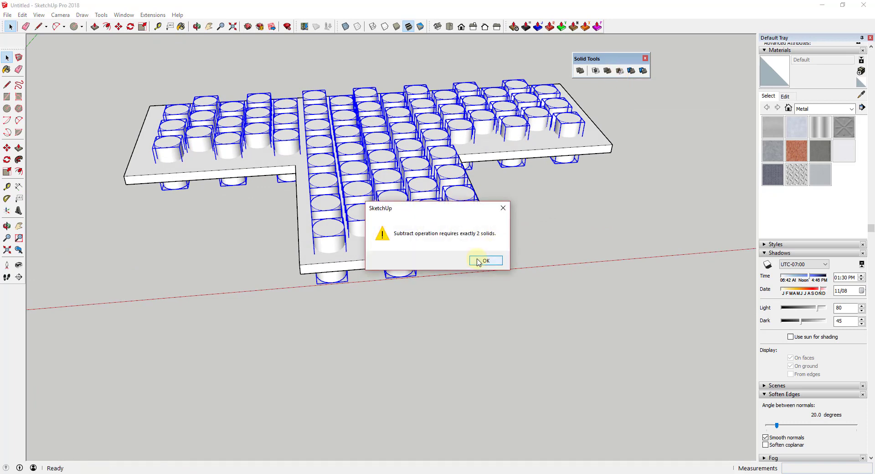
{"action": "left_click", "coordinate": [486, 261]}
{"action": "middle_click_drag", "start_coordinate": [477, 262], "coordinate": [424, 201]}
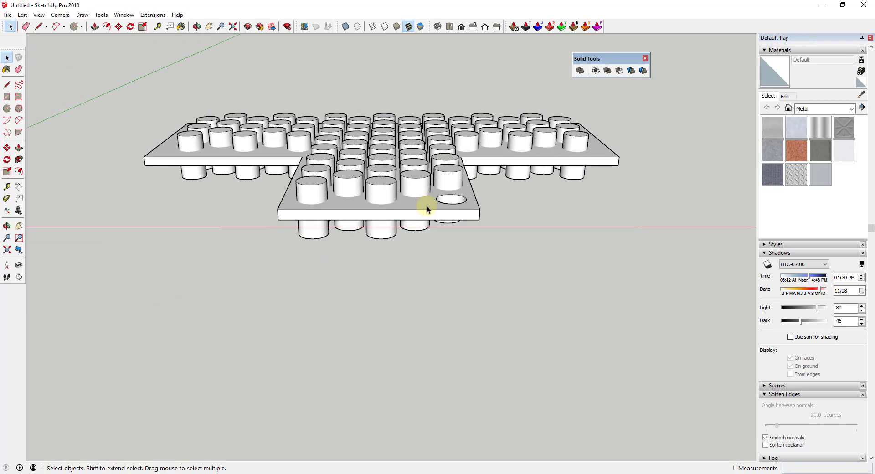
{"action": "left_click_drag", "start_coordinate": [163, 79], "coordinate": [593, 261]}
Step: Group the selected cylinders, then explode the individual cylinders inside that group into plain geometry
{"action": "right_click", "coordinate": [387, 194]}
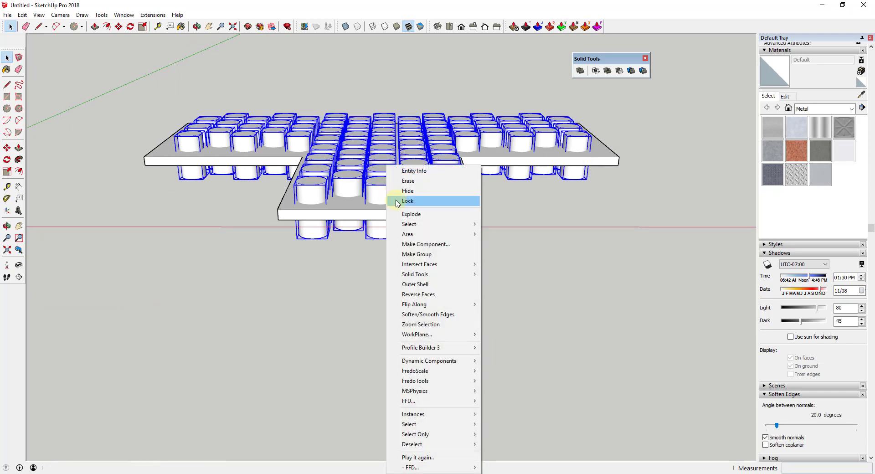
{"action": "left_click", "coordinate": [423, 255]}
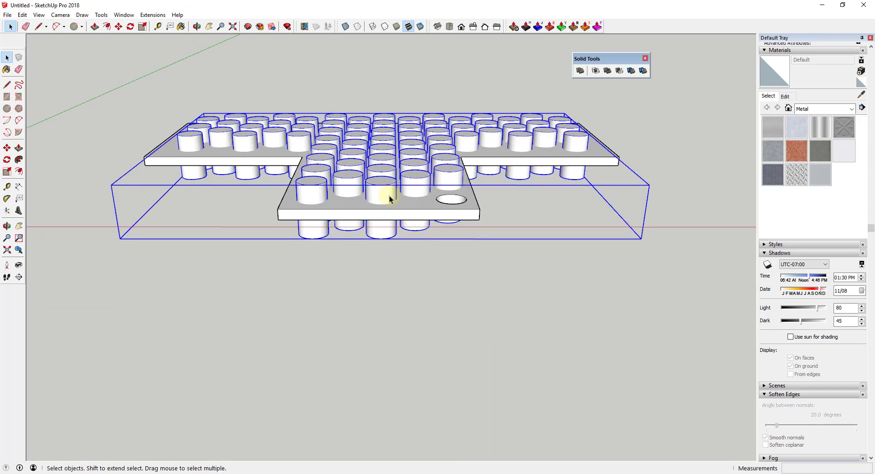
{"action": "double_click", "coordinate": [382, 196]}
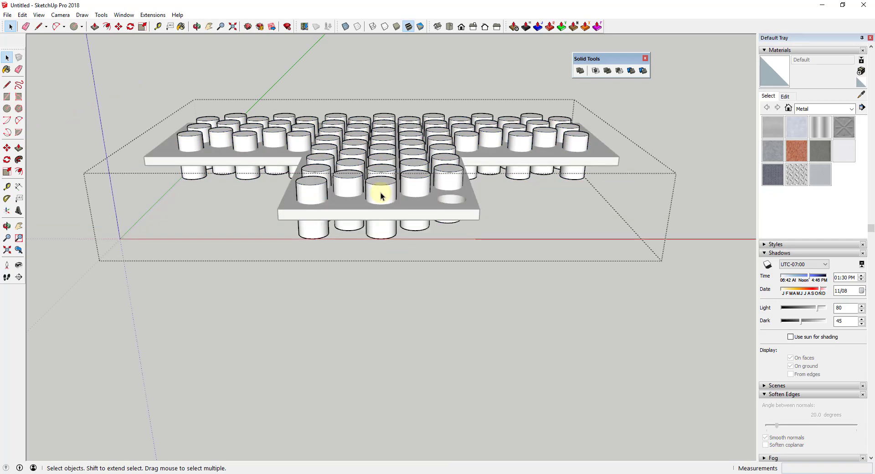
{"action": "key", "text": "ctrl+a"}
{"action": "right_click", "coordinate": [382, 195]}
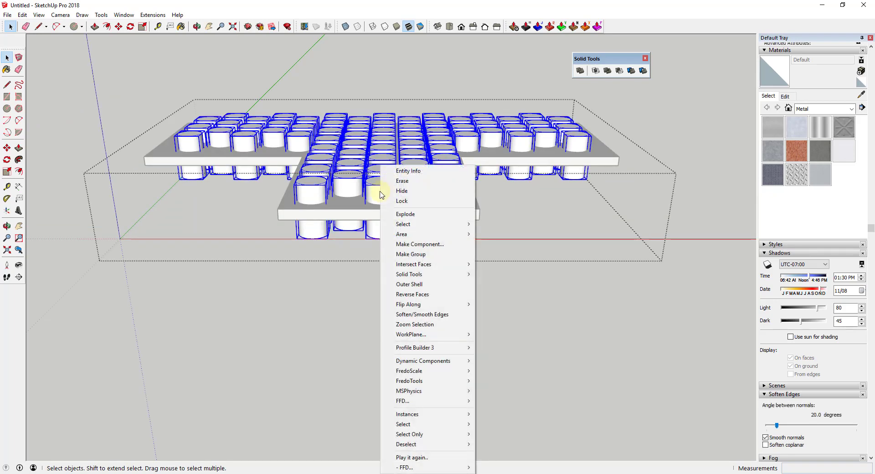
{"action": "left_click", "coordinate": [409, 218]}
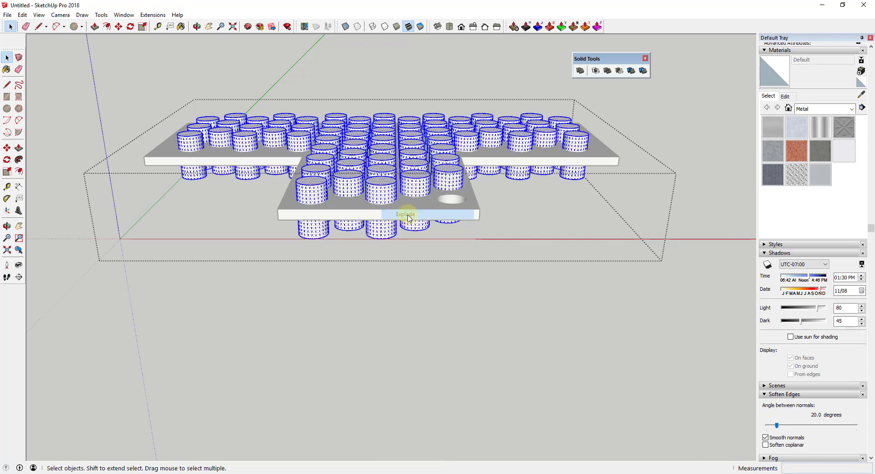
{"action": "left_click", "coordinate": [511, 273]}
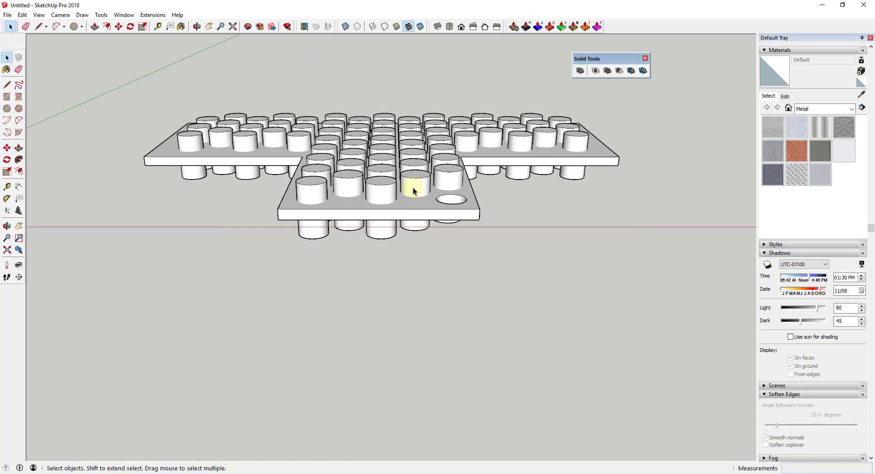
{"action": "left_click", "coordinate": [417, 188]}
Step: Subtract the cylinder group from the L-shaped slab, leaving a staggered grid of round holes
{"action": "middle_click_drag", "start_coordinate": [420, 178], "coordinate": [465, 203]}
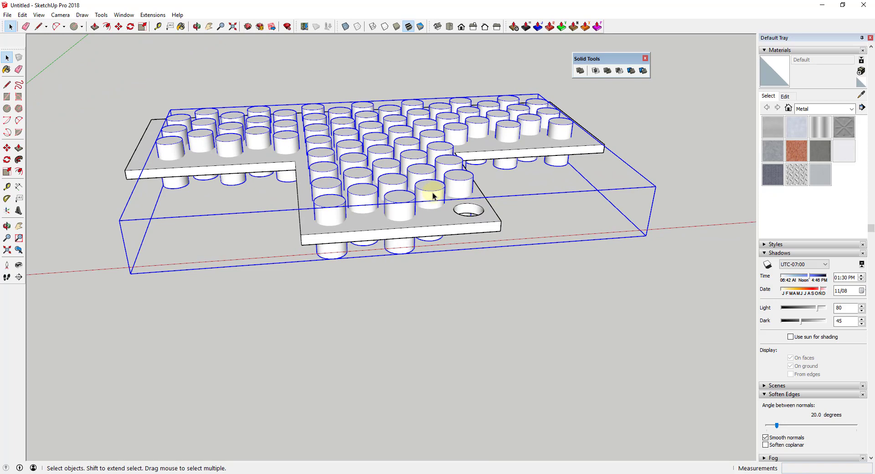
{"action": "scroll", "coordinate": [830, 246], "scroll_direction": "up", "scroll_amount": 3}
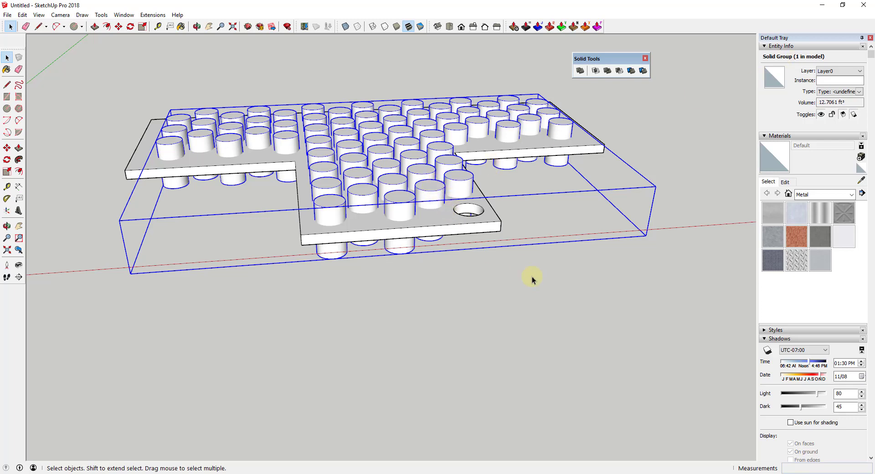
{"action": "left_click", "coordinate": [555, 274]}
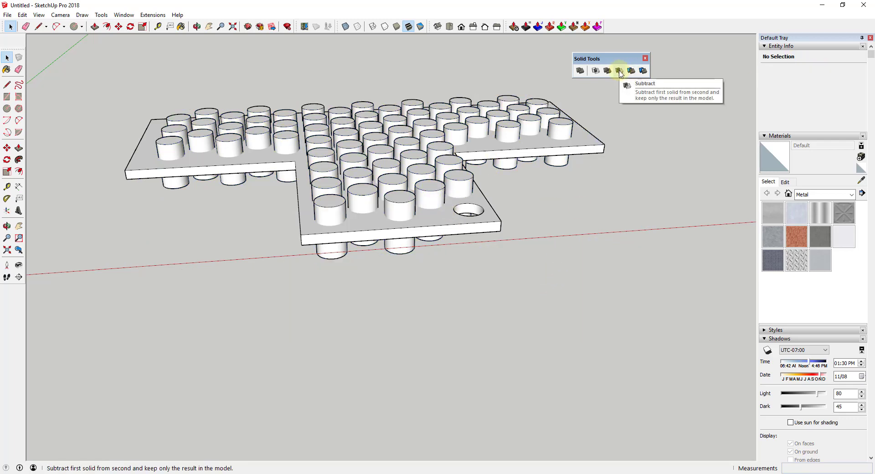
{"action": "left_click", "coordinate": [619, 71]}
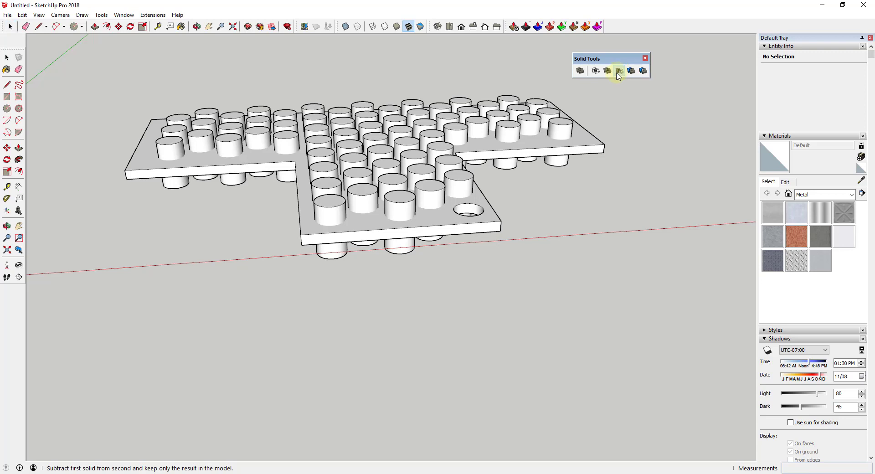
{"action": "left_click", "coordinate": [402, 207]}
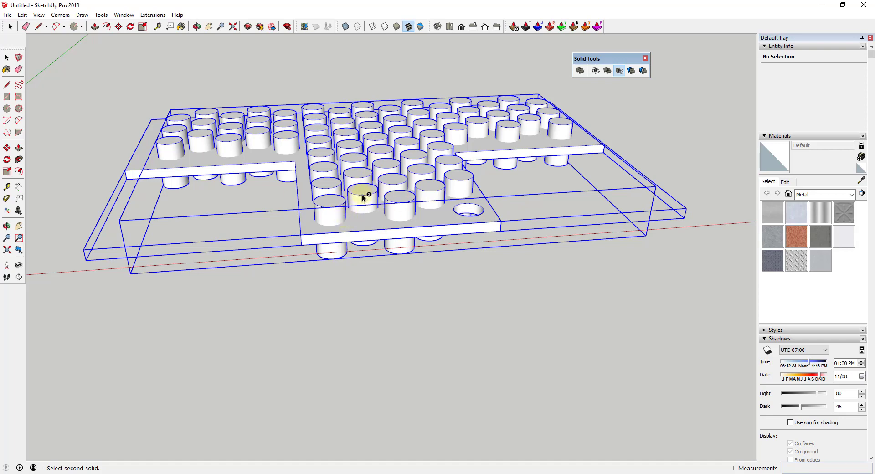
{"action": "left_click", "coordinate": [403, 212]}
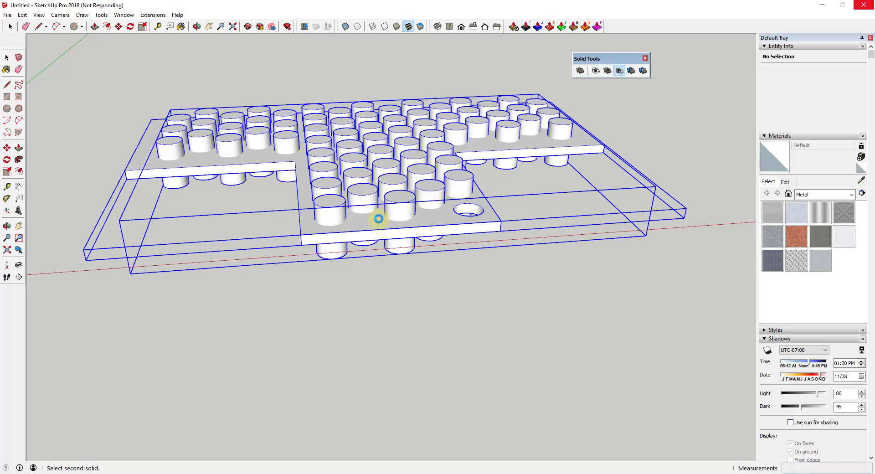
{"action": "middle_click_drag", "start_coordinate": [381, 205], "coordinate": [415, 264]}
{"action": "left_click", "coordinate": [479, 245]}
{"action": "scroll", "coordinate": [412, 262], "scroll_direction": "up", "scroll_amount": 6}
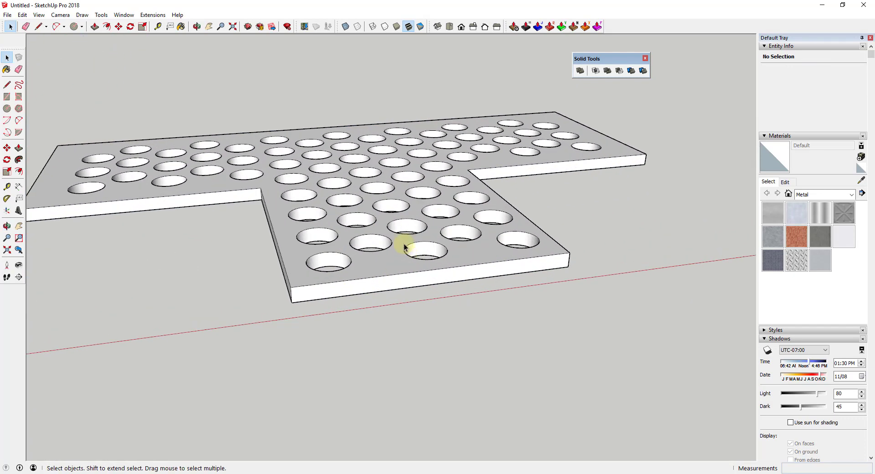
Step: Inspect the perforated slab from several angles and select it to confirm one 5.145 ft³ solid group
{"action": "scroll", "coordinate": [403, 261], "scroll_direction": "down", "scroll_amount": 6}
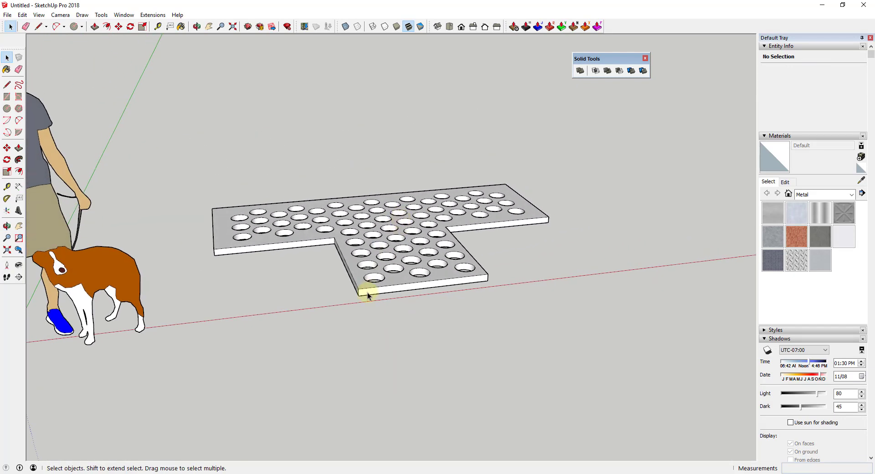
{"action": "scroll", "coordinate": [370, 299], "scroll_direction": "up", "scroll_amount": 3}
{"action": "scroll", "coordinate": [370, 300], "scroll_direction": "up", "scroll_amount": 3}
{"action": "middle_click_drag", "start_coordinate": [450, 197], "coordinate": [434, 226]}
{"action": "scroll", "coordinate": [433, 226], "scroll_direction": "down", "scroll_amount": 3}
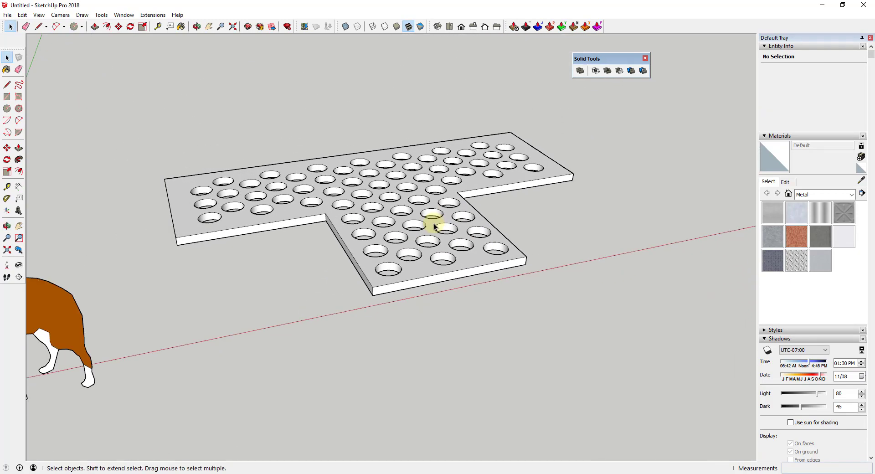
{"action": "scroll", "coordinate": [434, 226], "scroll_direction": "down", "scroll_amount": 3}
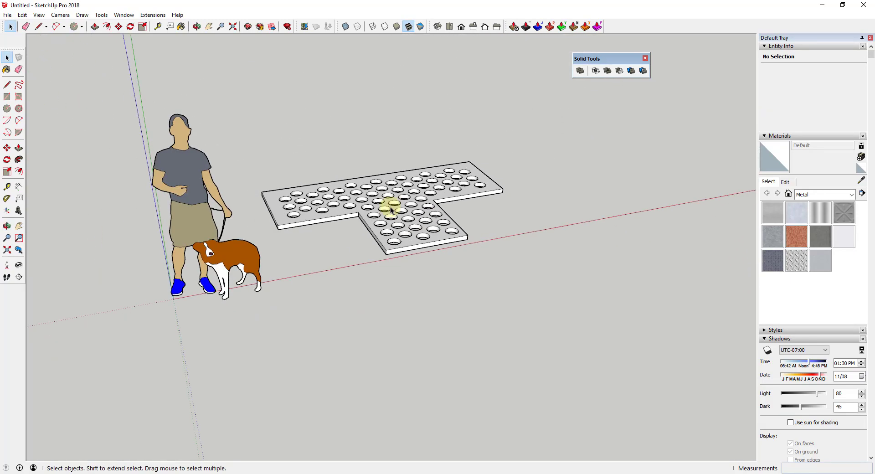
{"action": "middle_click_drag", "start_coordinate": [401, 201], "coordinate": [360, 213]}
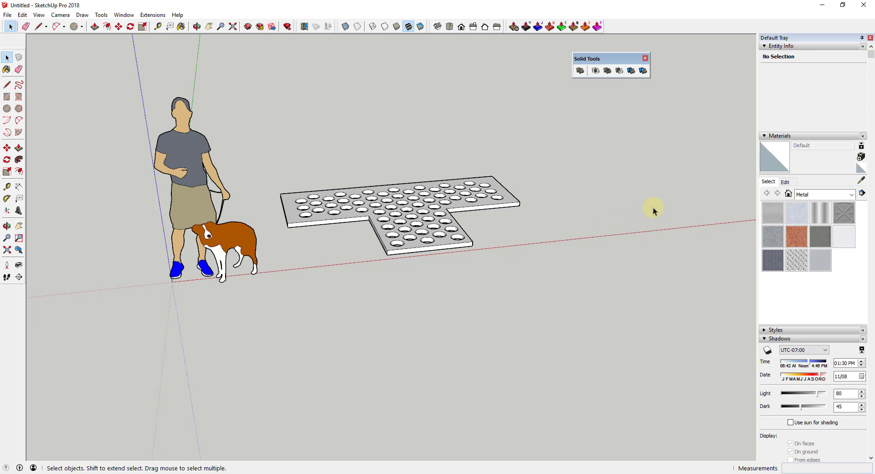
{"action": "scroll", "coordinate": [245, 267], "scroll_direction": "down", "scroll_amount": 1}
{"action": "scroll", "coordinate": [524, 214], "scroll_direction": "up", "scroll_amount": 3}
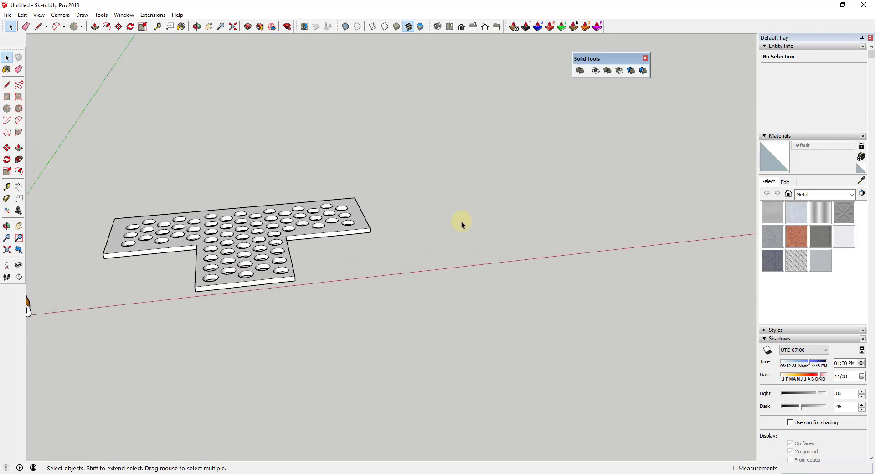
{"action": "scroll", "coordinate": [234, 244], "scroll_direction": "up", "scroll_amount": 3}
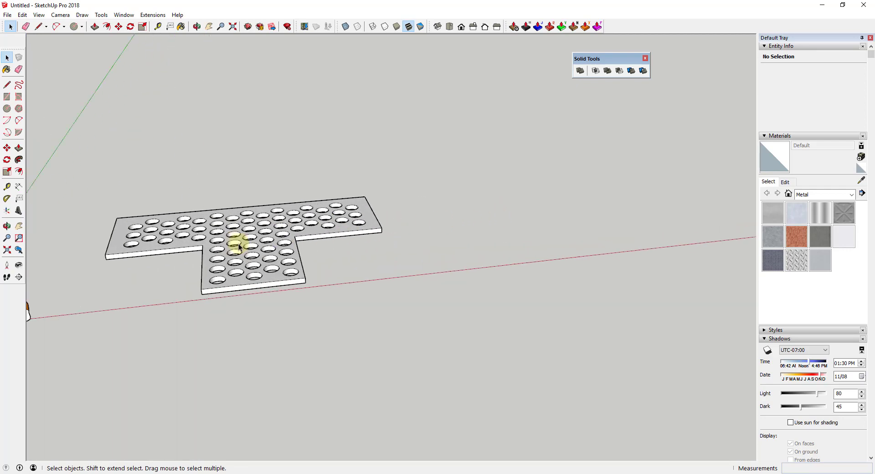
{"action": "middle_click_drag", "start_coordinate": [205, 273], "coordinate": [390, 247]}
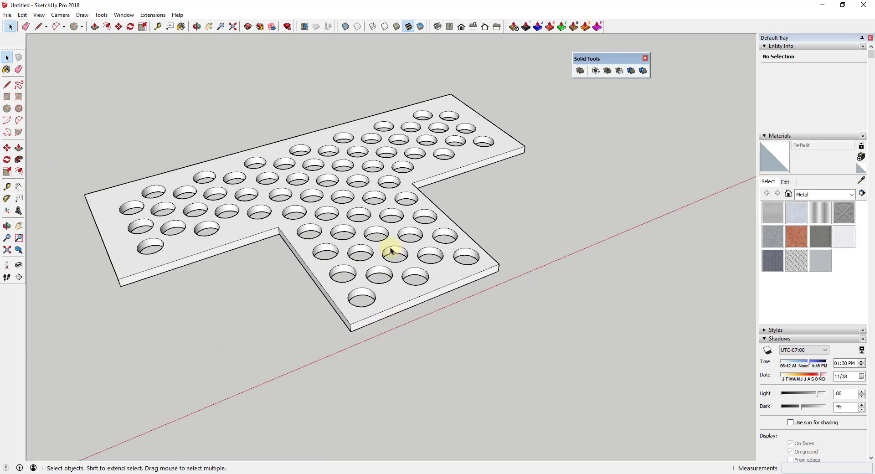
{"action": "scroll", "coordinate": [390, 247], "scroll_direction": "up", "scroll_amount": 3}
{"action": "left_click", "coordinate": [391, 247]}
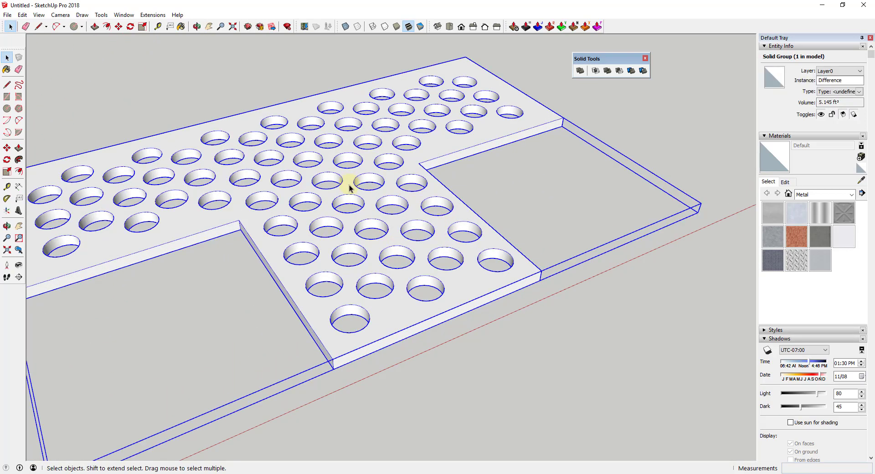